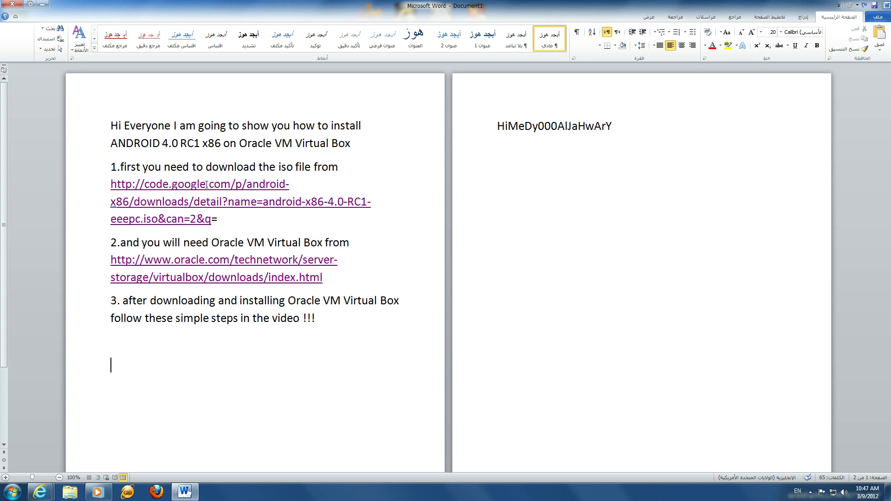
View the android-x86-4.0-RC1-eeepc.iso download page through the document's first link and close its tab.
{"action": "left_click", "coordinate": [190, 192]}
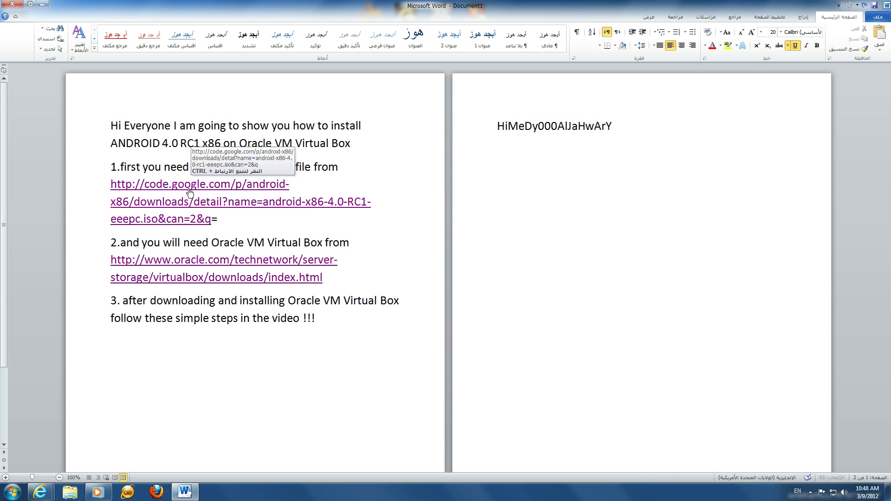
{"action": "left_click", "coordinate": [190, 192], "text": "ctrl"}
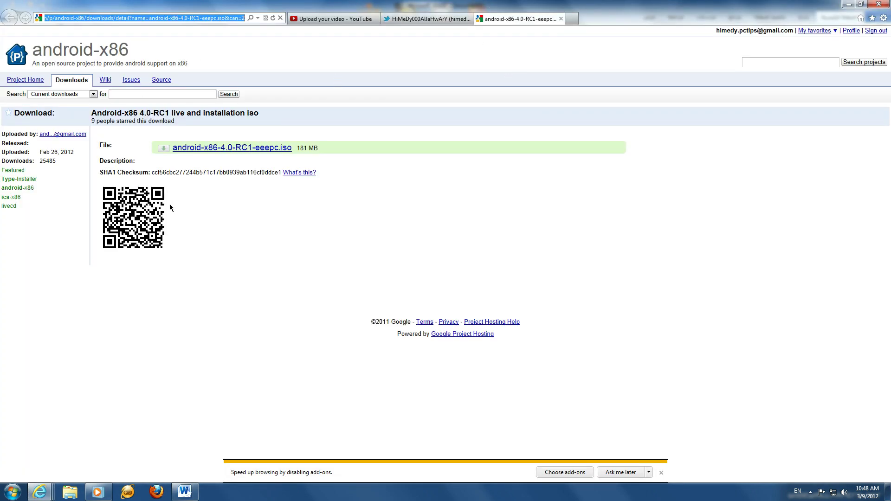
{"action": "left_click", "coordinate": [562, 19]}
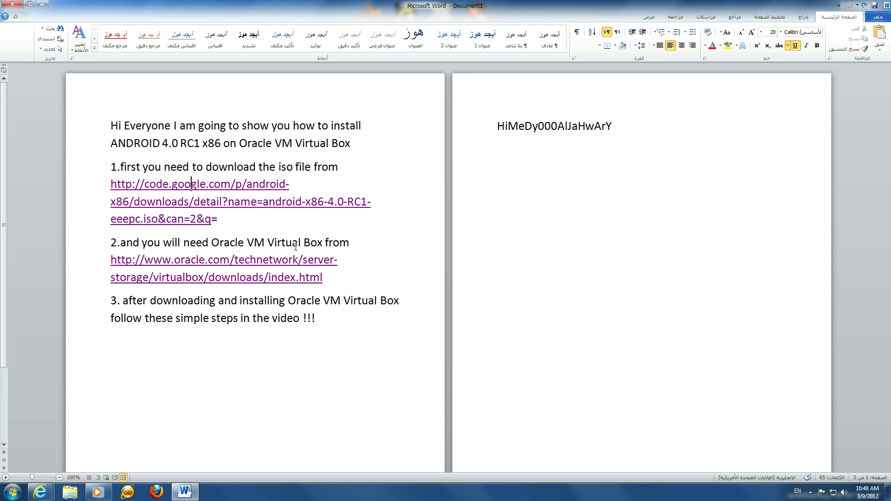
View the Oracle VM VirtualBox downloads page through the document's second link, close its tab and minimize the browser.
{"action": "left_click", "coordinate": [208, 265], "text": "ctrl"}
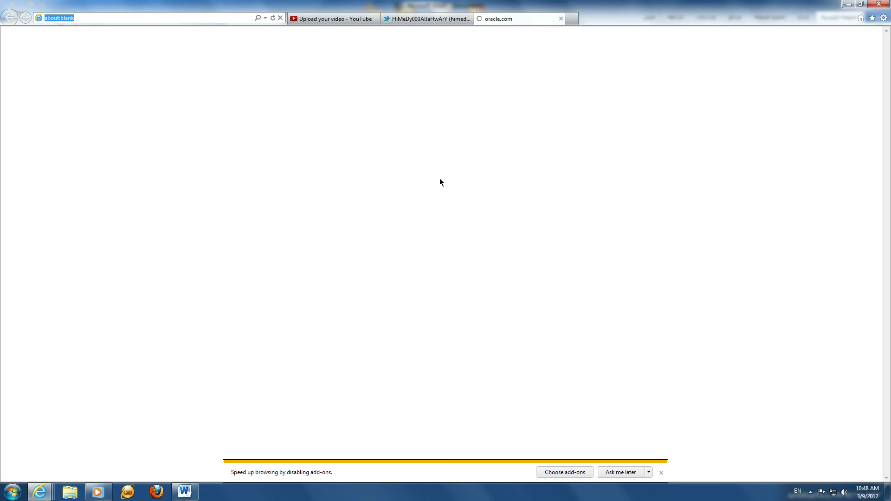
{"action": "left_click", "coordinate": [660, 473]}
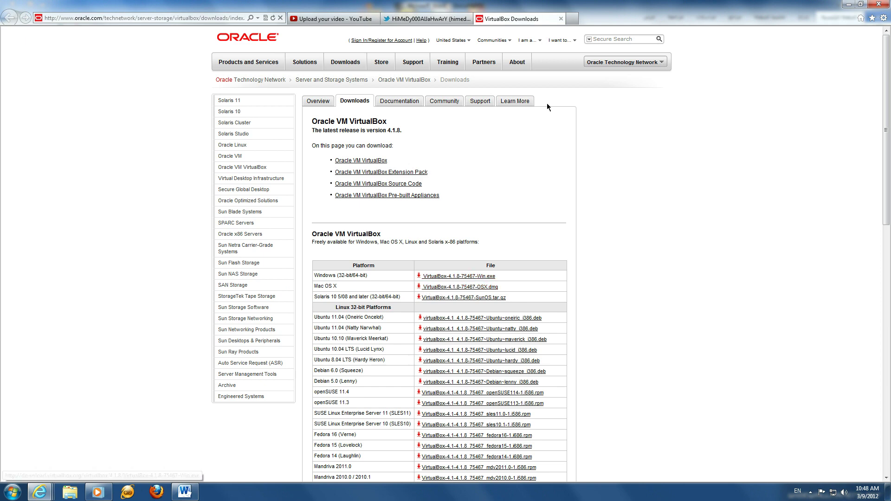
{"action": "left_click", "coordinate": [561, 20]}
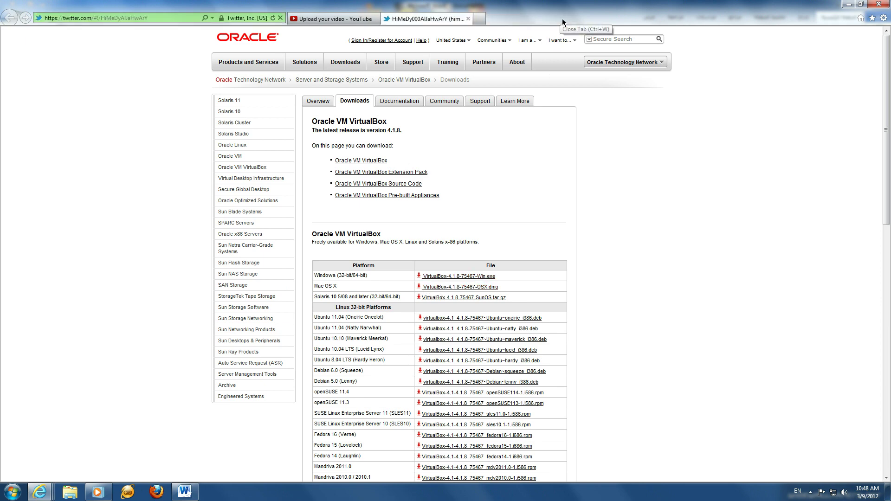
{"action": "left_click", "coordinate": [851, 6]}
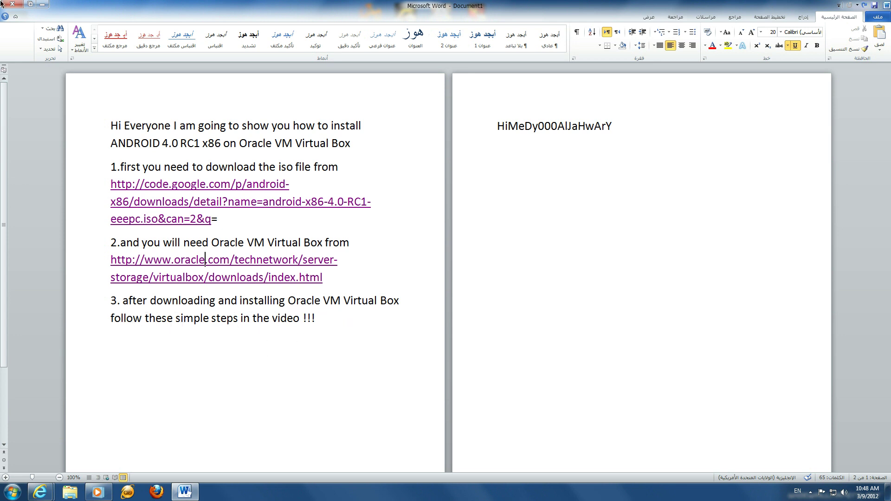
Minimize the document, launch Oracle VM VirtualBox from the desktop and ignore the inaccessible media warning.
{"action": "left_click", "coordinate": [42, 4]}
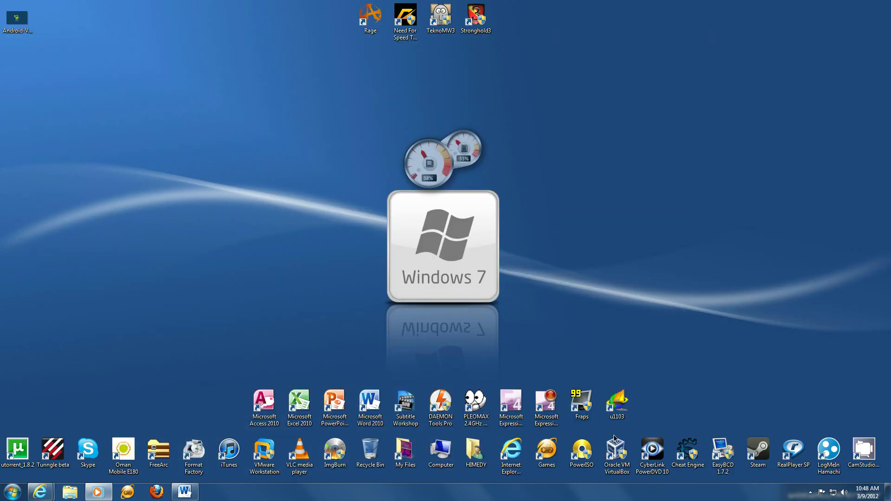
{"action": "double_click", "coordinate": [607, 460]}
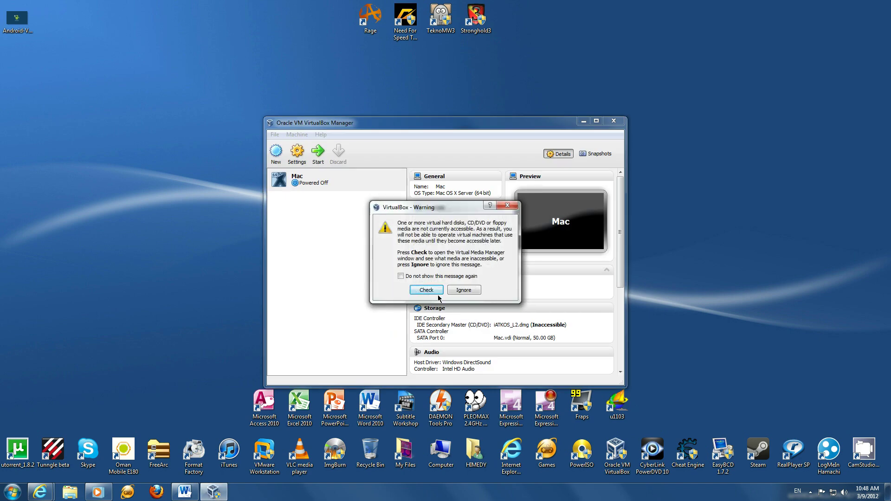
{"action": "left_click", "coordinate": [464, 290]}
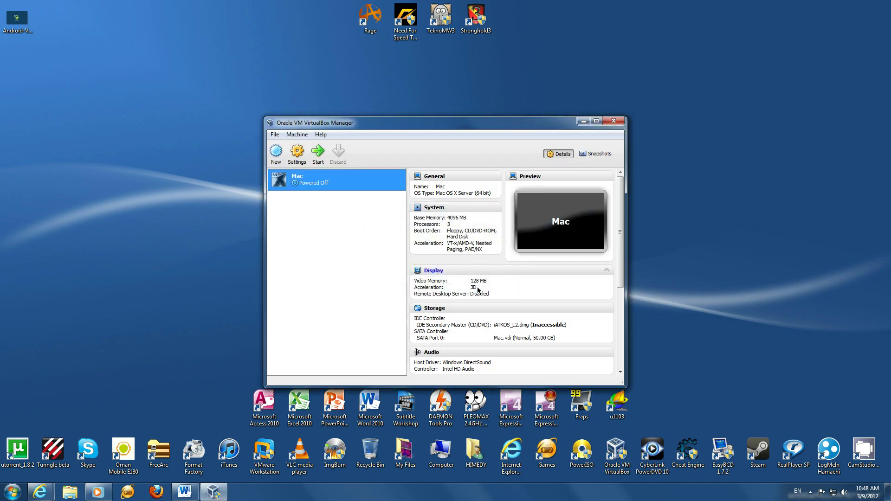
Start a new virtual machine named Android 4.0 with operating system Other and version Other/Unknown.
{"action": "left_click", "coordinate": [277, 157]}
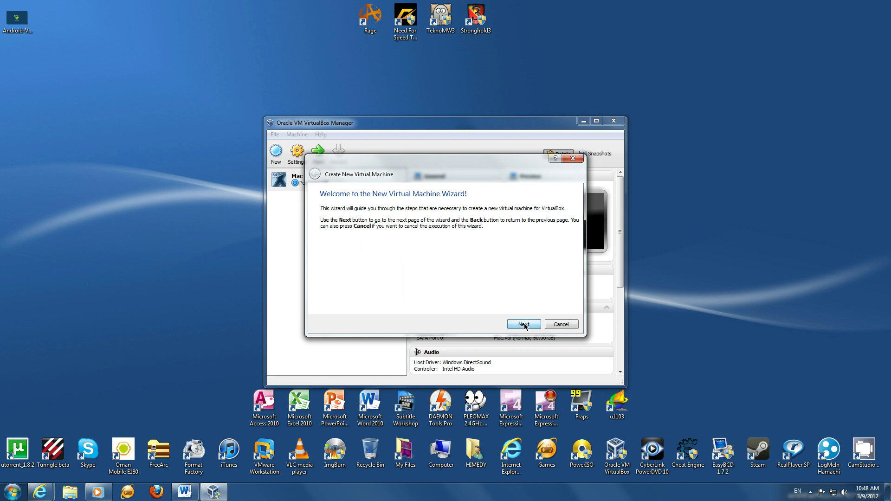
{"action": "left_click", "coordinate": [524, 325]}
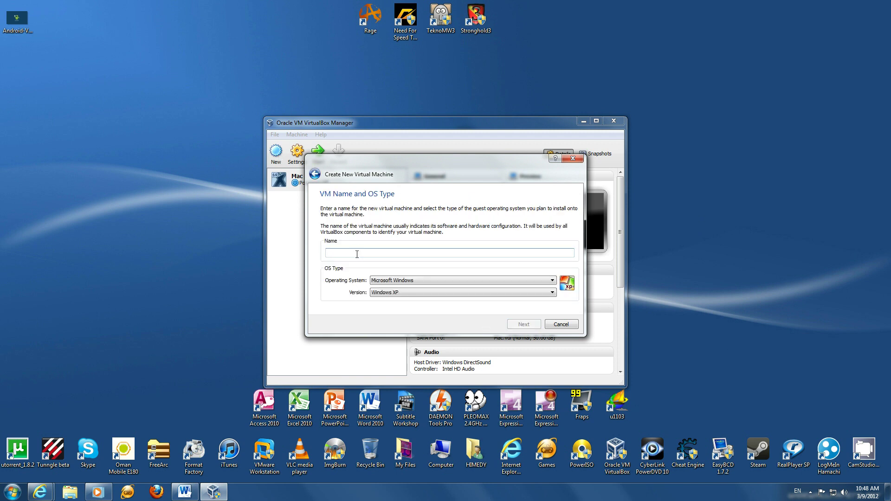
{"action": "type", "text": "Android 4.0"}
{"action": "left_click", "coordinate": [400, 281]}
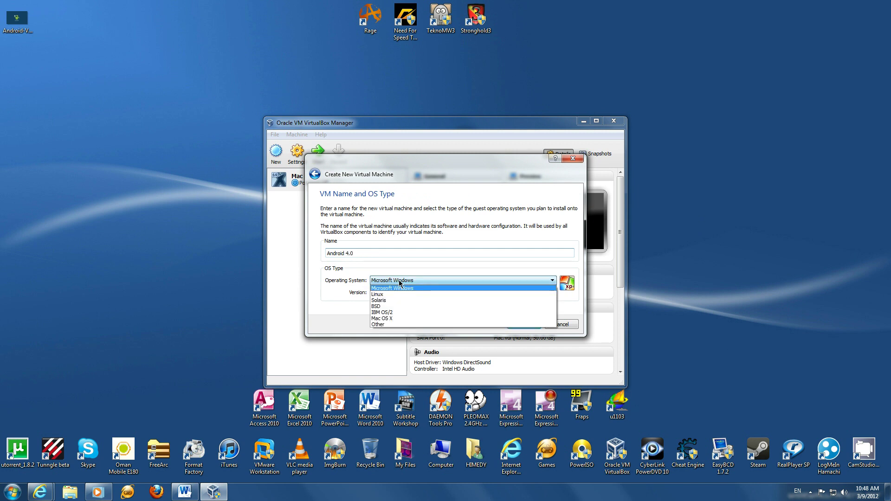
{"action": "left_click", "coordinate": [384, 325]}
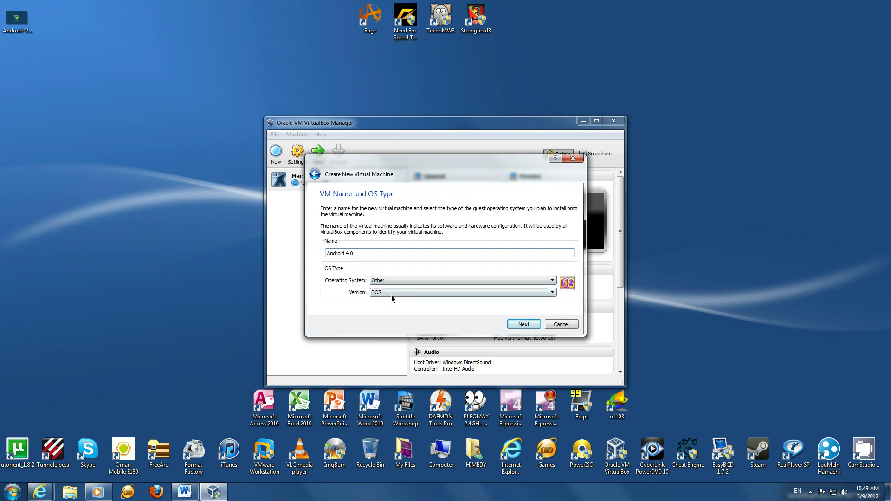
{"action": "left_click", "coordinate": [392, 293]}
{"action": "left_click", "coordinate": [387, 331]}
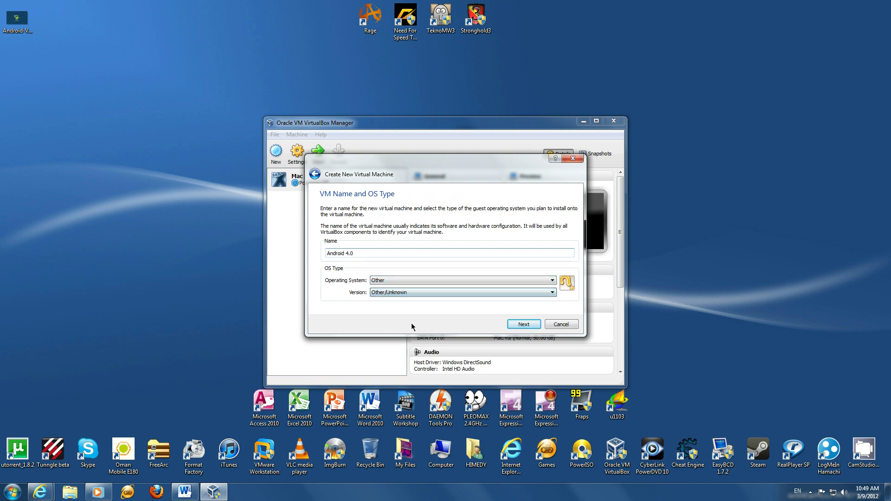
{"action": "left_click", "coordinate": [522, 325]}
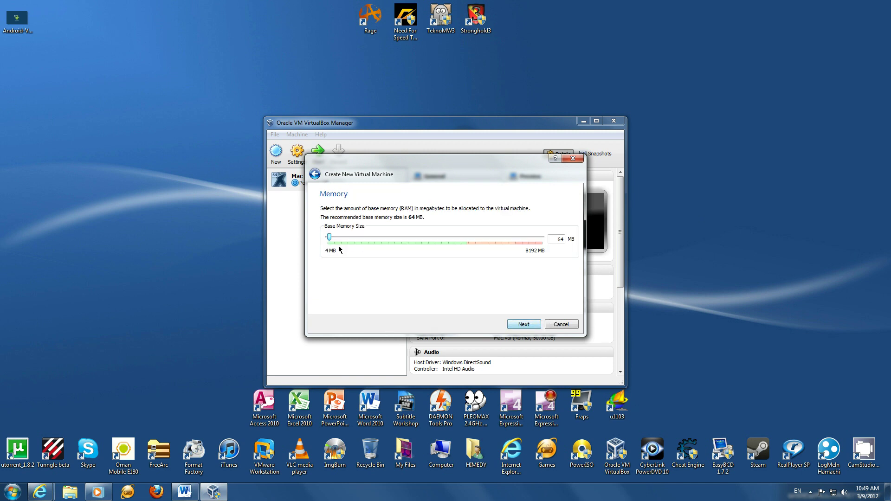
Raise the base memory to near the upper end of the green range and accept creating a new start-up disk.
{"action": "left_click_drag", "start_coordinate": [330, 238], "coordinate": [464, 239]}
{"action": "left_click", "coordinate": [533, 325]}
{"action": "left_click", "coordinate": [523, 324]}
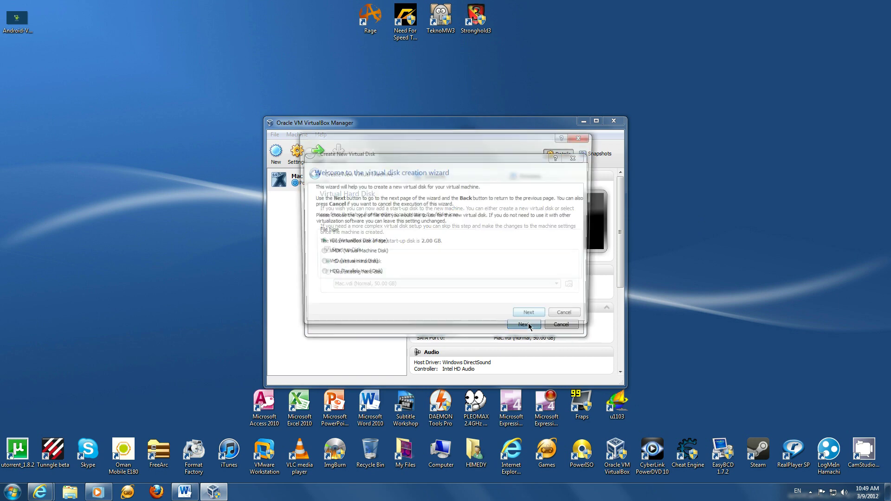
Create a dynamically allocated 50 GB VDI disk named Android 4.0 and finish creating the virtual machine.
{"action": "left_click", "coordinate": [529, 320]}
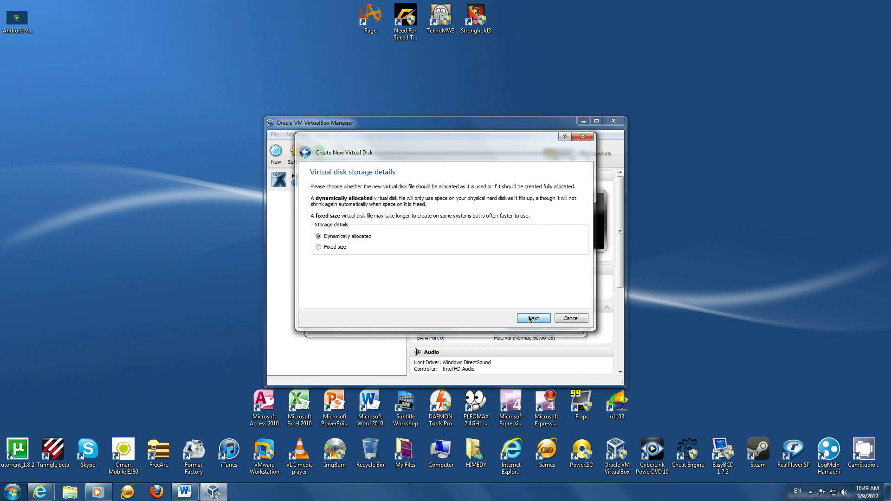
{"action": "left_click", "coordinate": [529, 319]}
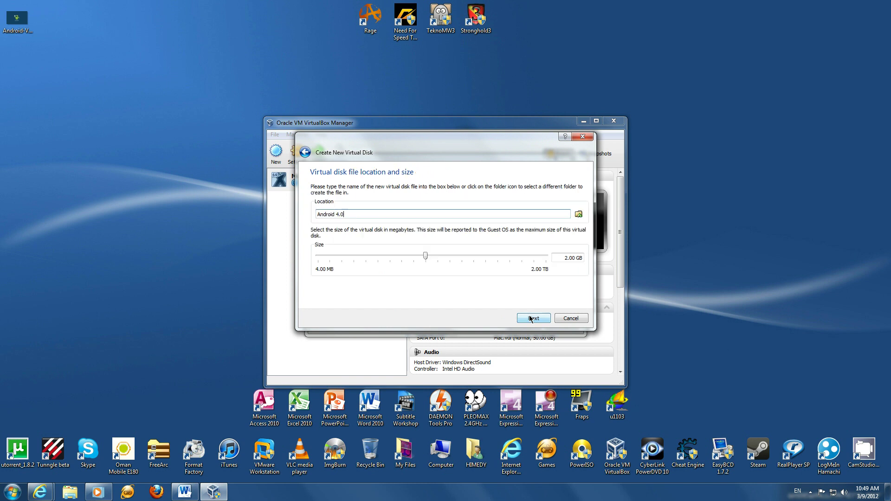
{"action": "left_click", "coordinate": [559, 256]}
{"action": "type", "text": "50GB"}
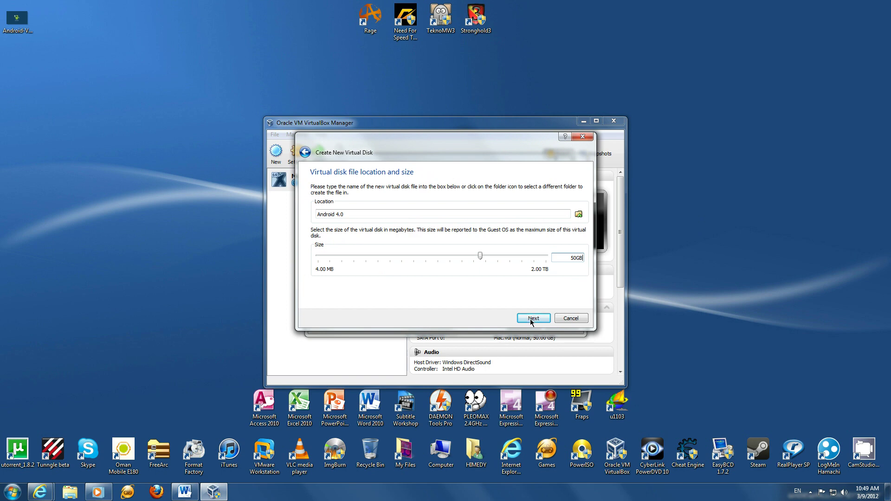
{"action": "left_click", "coordinate": [532, 319]}
{"action": "left_click", "coordinate": [533, 320]}
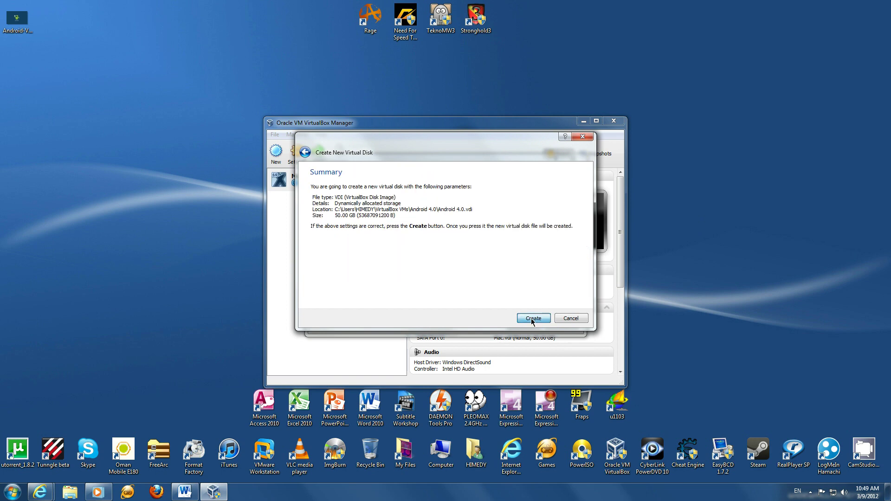
{"action": "left_click", "coordinate": [524, 324]}
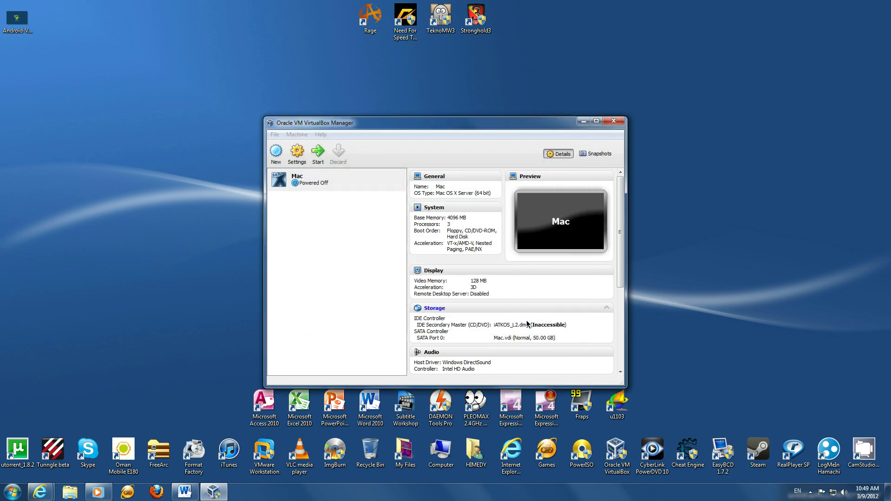
Give the Android 4.0 virtual machine 6 processors and 128 MB of video memory in its settings.
{"action": "left_click", "coordinate": [292, 155]}
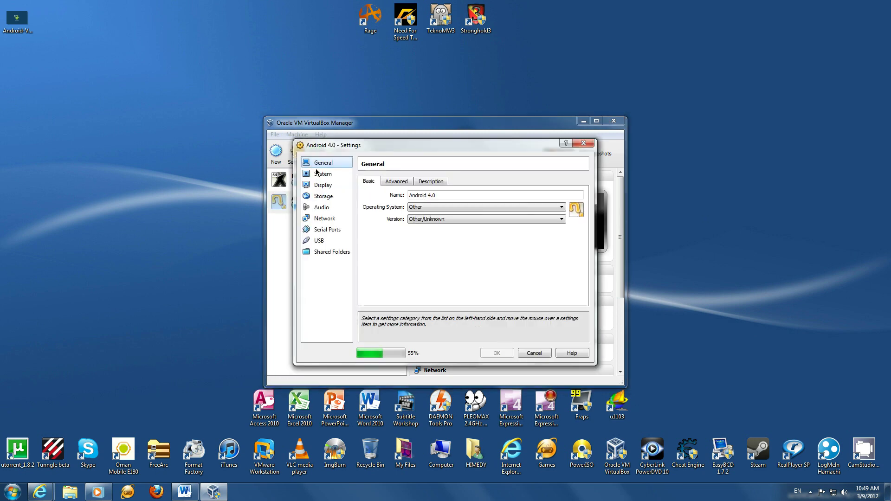
{"action": "left_click", "coordinate": [319, 175]}
{"action": "left_click", "coordinate": [413, 181]}
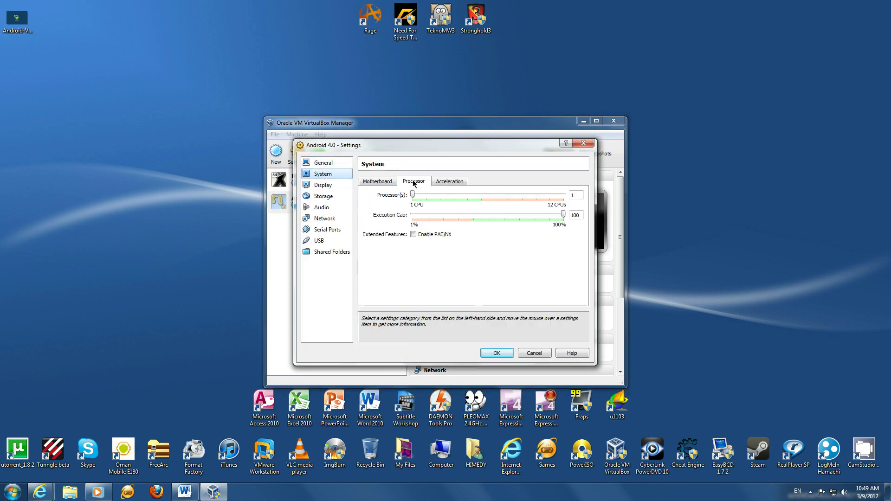
{"action": "left_click_drag", "start_coordinate": [414, 194], "coordinate": [479, 209]}
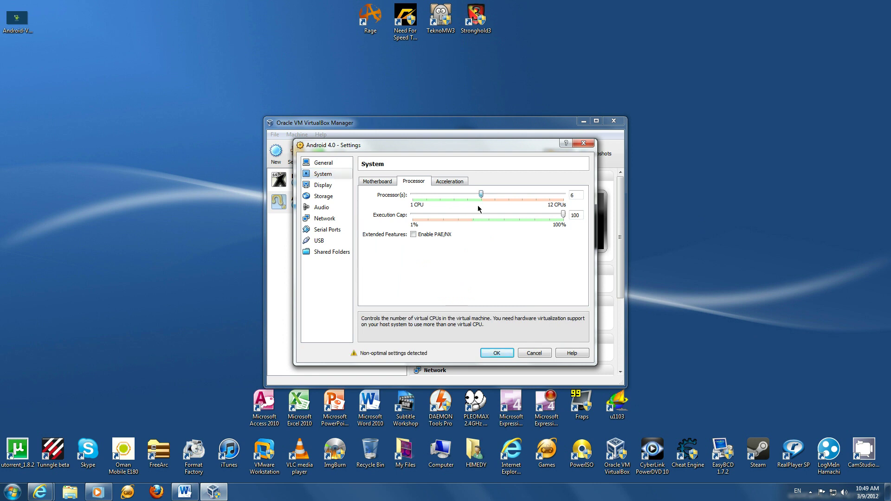
{"action": "left_click", "coordinate": [448, 181]}
{"action": "left_click", "coordinate": [324, 186]}
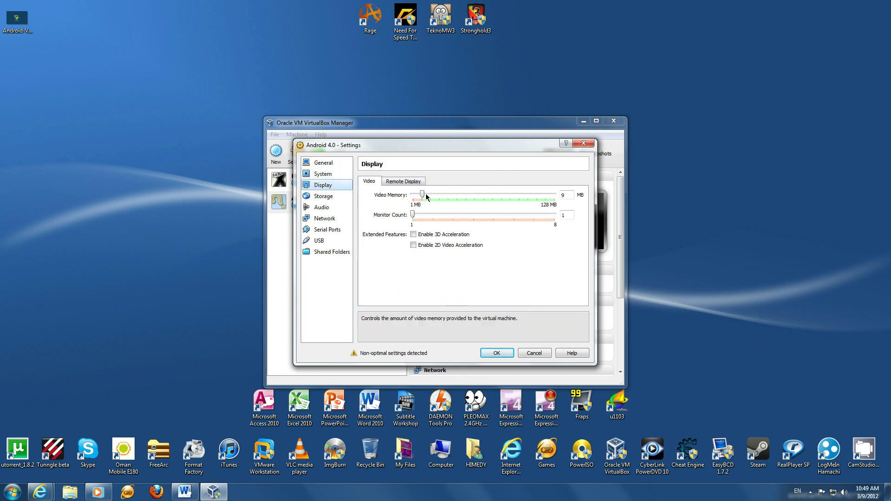
{"action": "left_click_drag", "start_coordinate": [421, 194], "coordinate": [554, 195]}
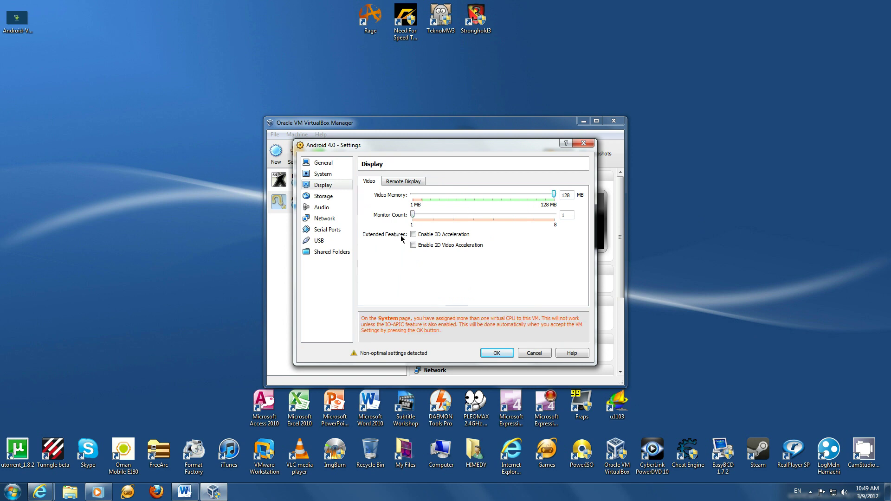
Attach the android-x86-4.0-RC1-eeepc ISO file to the virtual machine's empty CD/DVD drive.
{"action": "left_click", "coordinate": [320, 197]}
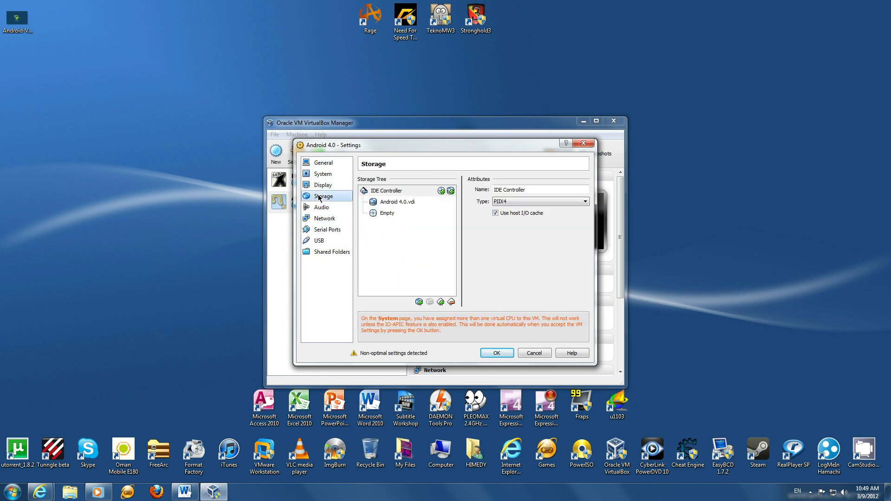
{"action": "left_click", "coordinate": [387, 214]}
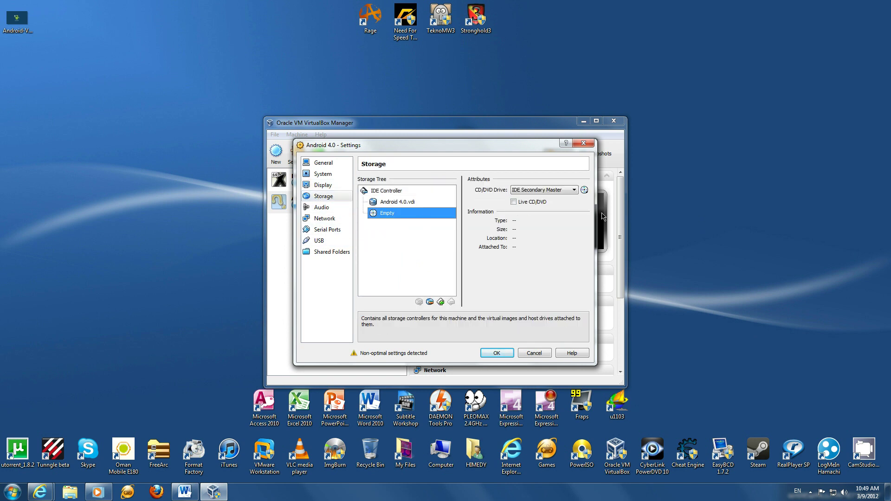
{"action": "left_click", "coordinate": [585, 190]}
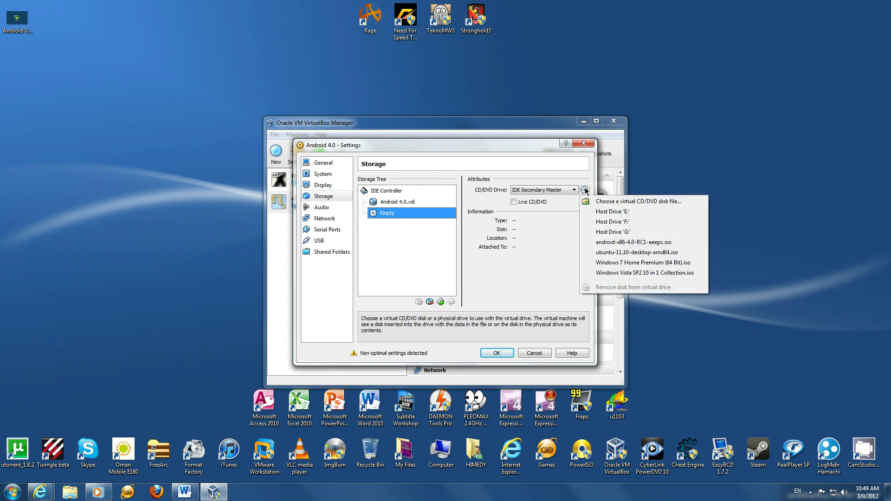
{"action": "left_click", "coordinate": [600, 201]}
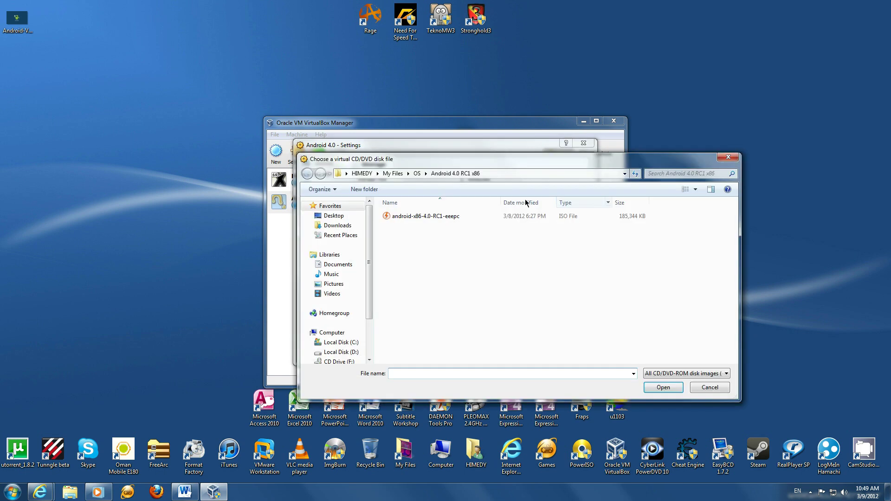
{"action": "left_click", "coordinate": [428, 217]}
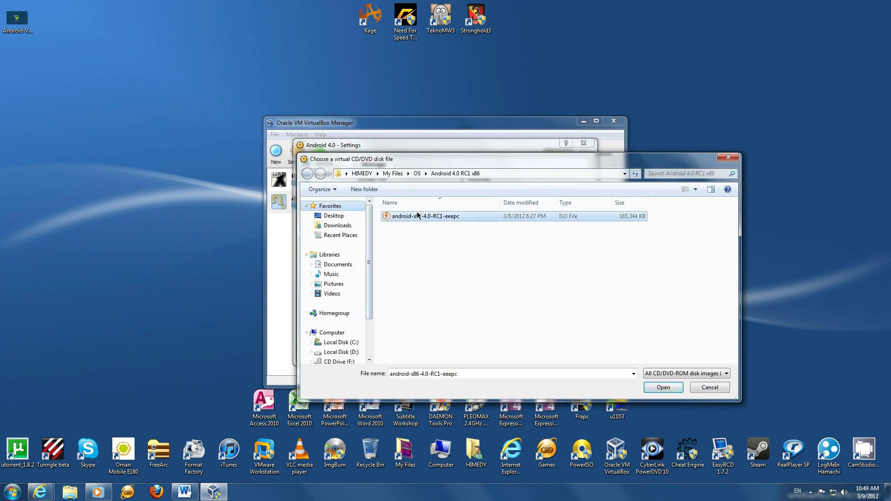
{"action": "left_click", "coordinate": [672, 388]}
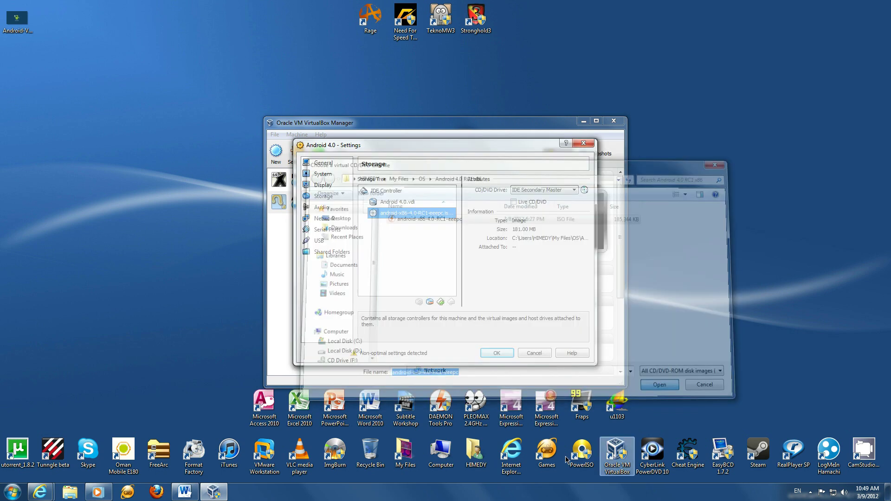
Attach the virtual machine's network Adapter 1 to Bridged Adapter and accept the machine settings.
{"action": "left_click", "coordinate": [322, 207]}
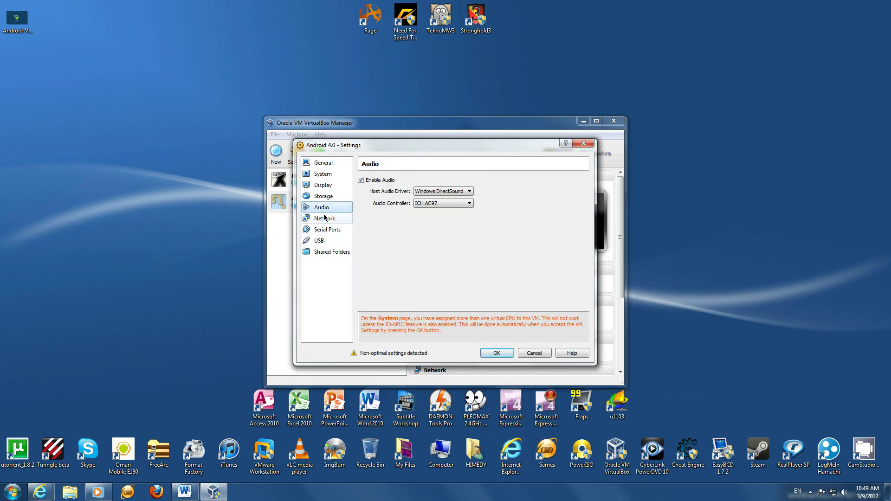
{"action": "left_click", "coordinate": [324, 218]}
{"action": "left_click", "coordinate": [424, 206]}
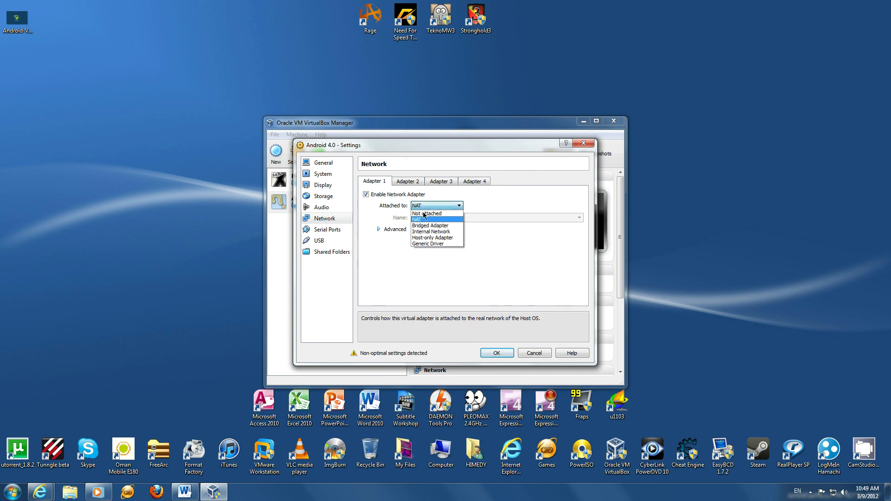
{"action": "left_click", "coordinate": [422, 227]}
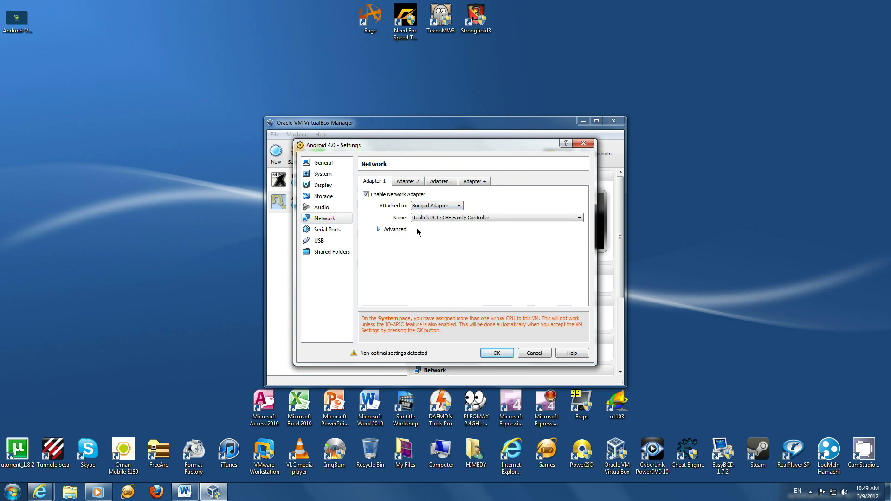
{"action": "left_click", "coordinate": [505, 353]}
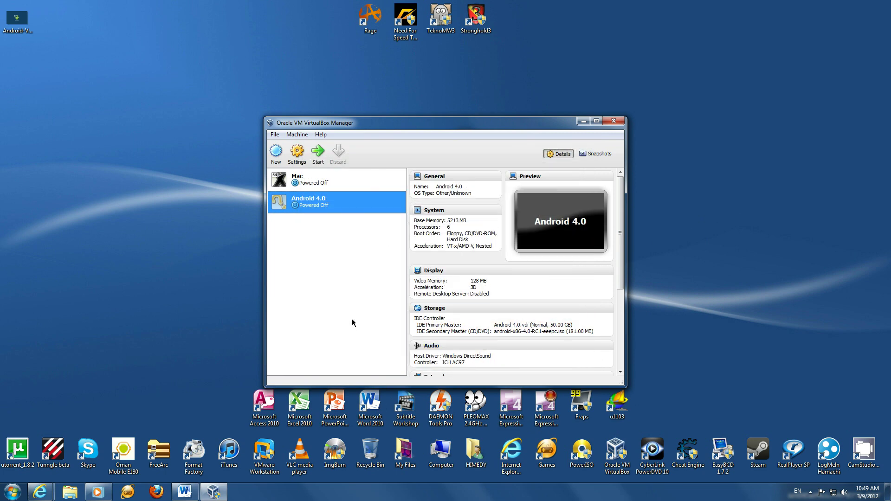
Start the Android 4.0 virtual machine, dismiss the information messages and choose to install Android-x86 to harddisk.
{"action": "left_click", "coordinate": [318, 152]}
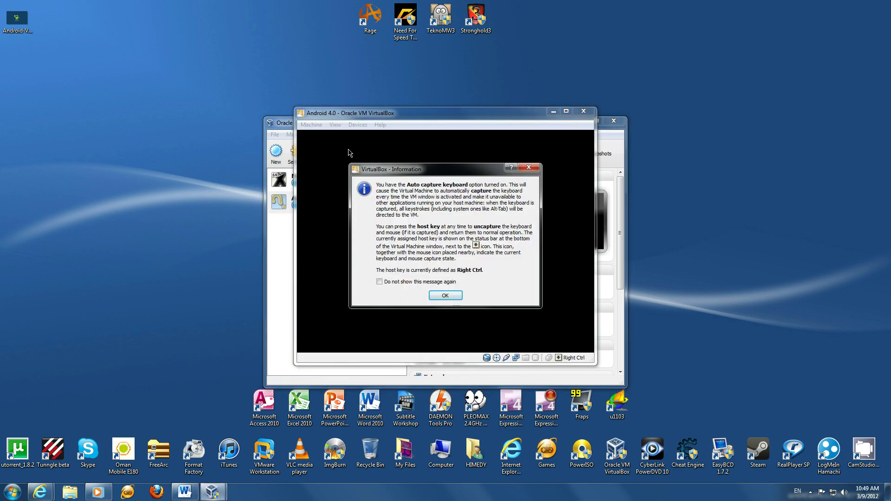
{"action": "left_click", "coordinate": [440, 295]}
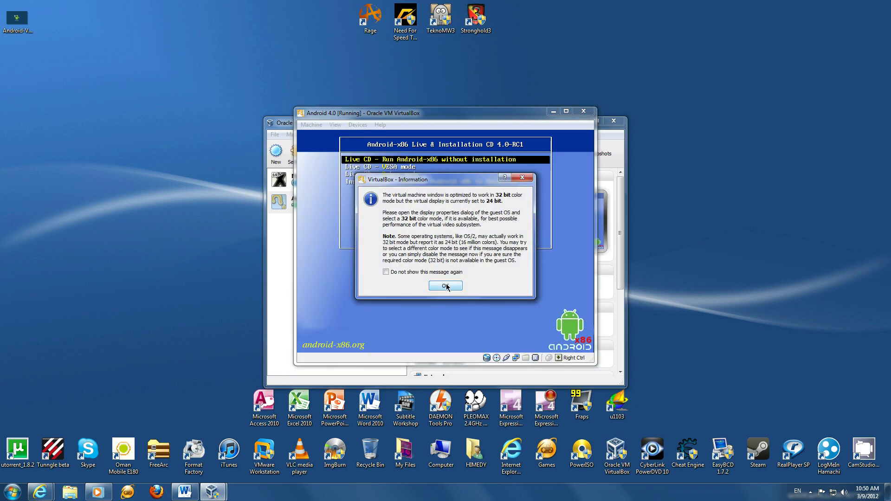
{"action": "left_click", "coordinate": [446, 286]}
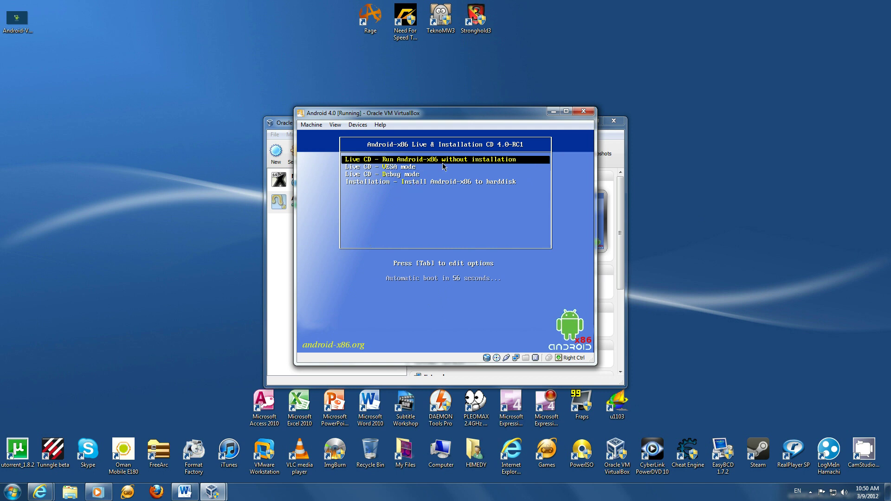
{"action": "key", "text": "Down"}
{"action": "key", "text": "Down"}
{"action": "key", "text": "Down"}
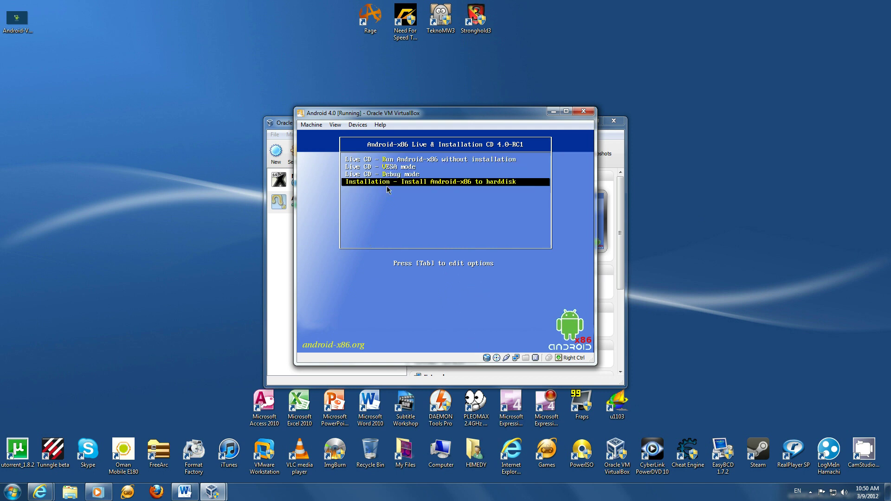
{"action": "key", "text": "Return"}
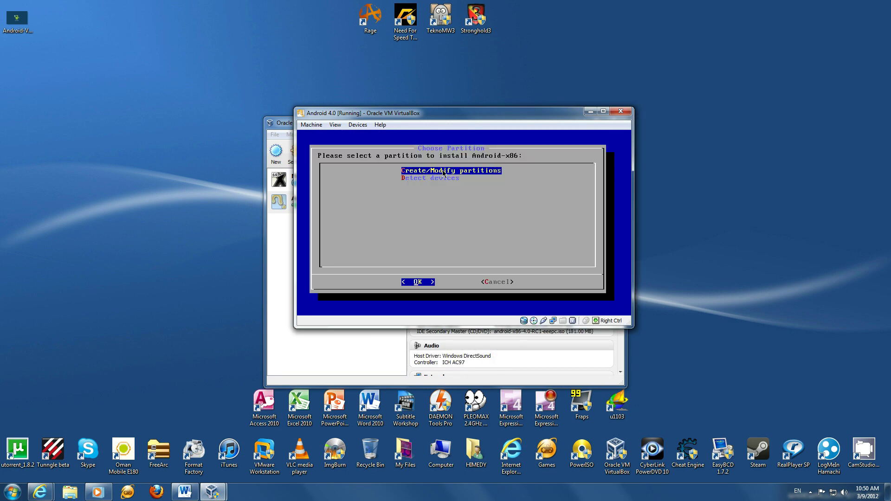
Open Create/Modify partitions and create a new primary partition of 53686.40 MB from the free space.
{"action": "key", "text": "Return"}
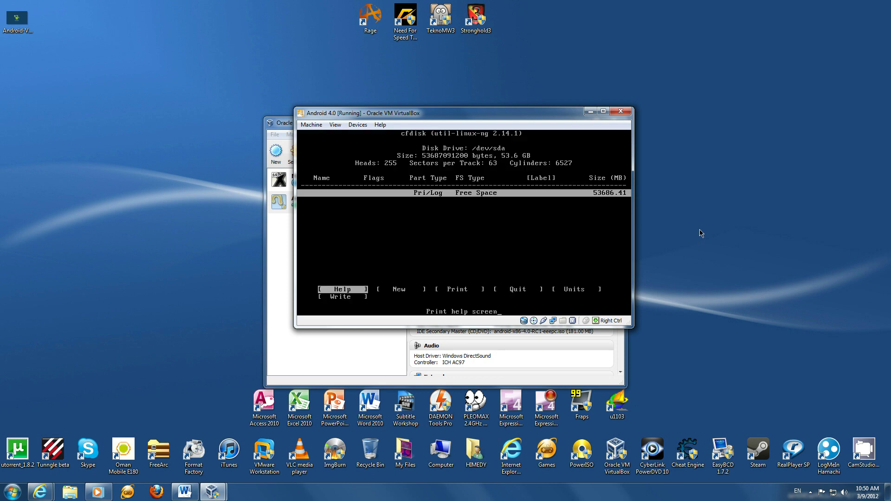
{"action": "key", "text": "Right"}
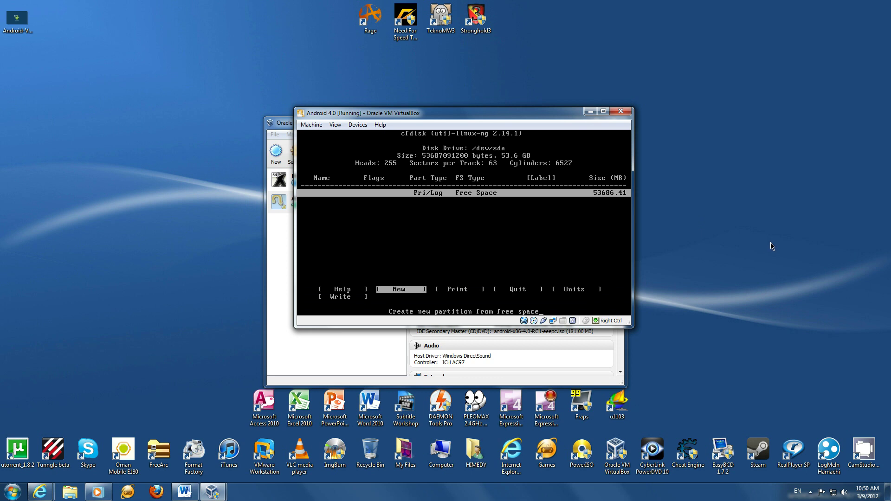
{"action": "key", "text": "Return"}
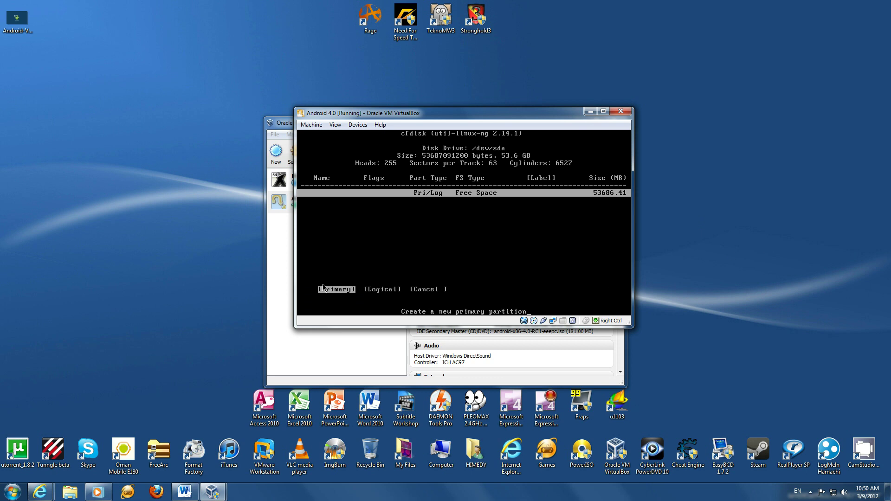
{"action": "key", "text": "Return"}
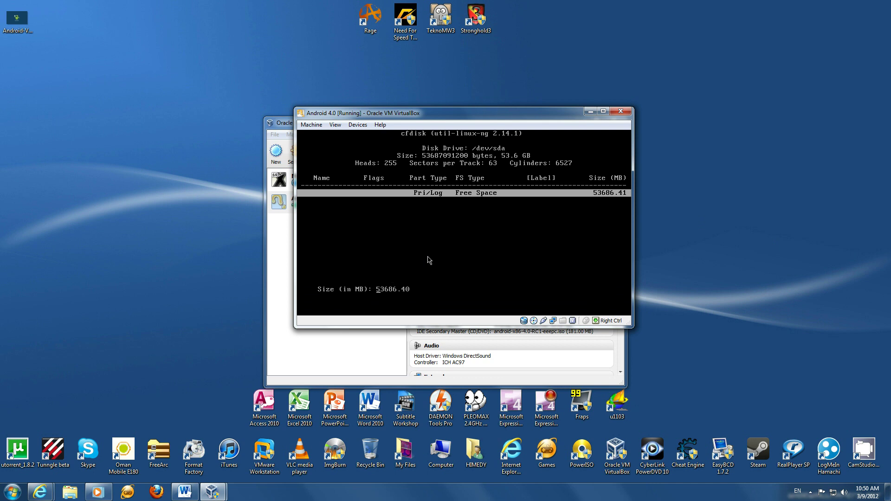
{"action": "key", "text": "Return"}
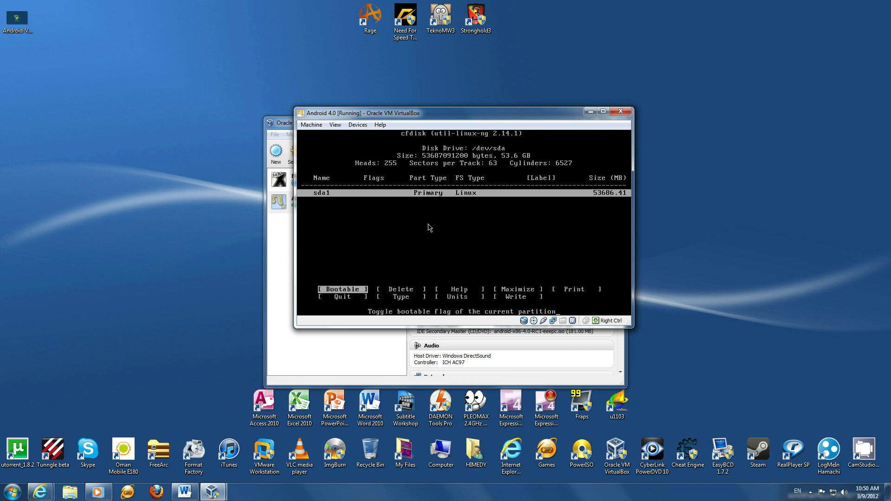
Request writing the partition table to disk for the sda1 partition.
{"action": "key", "text": "Right"}
{"action": "key", "text": "Right"}
{"action": "key", "text": "Right"}
{"action": "key", "text": "Right"}
{"action": "key", "text": "Right"}
{"action": "key", "text": "Right"}
{"action": "key", "text": "Right"}
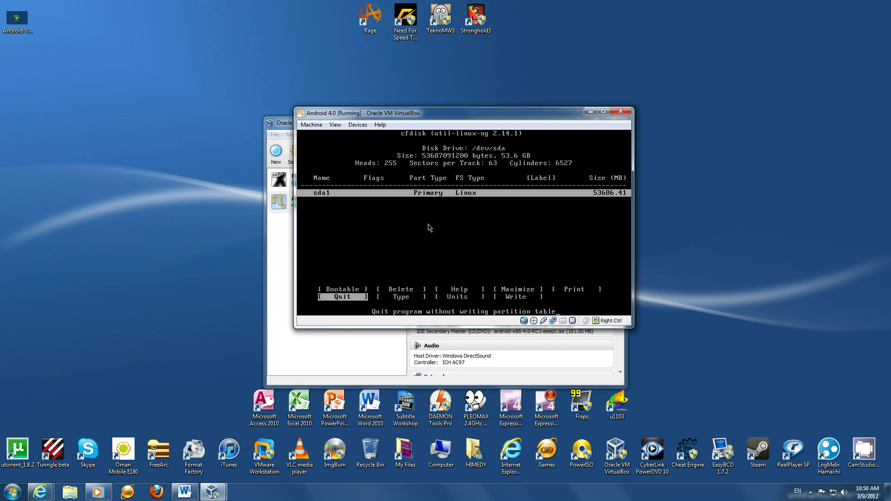
{"action": "key", "text": "Right"}
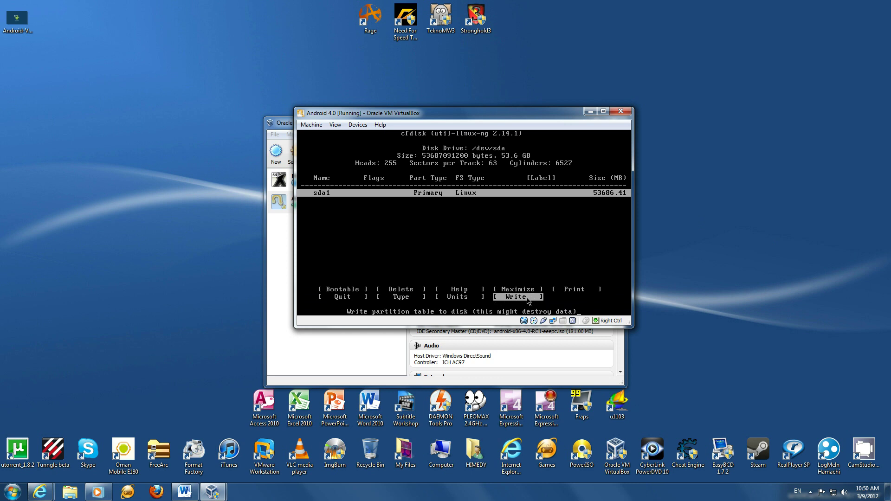
{"action": "key", "text": "Return"}
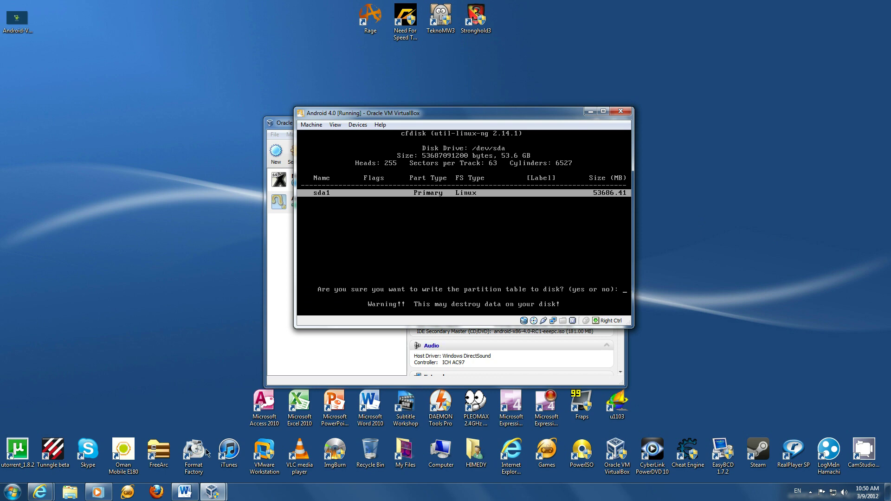
Switch to the Word document, add the note "Now type yes" on a new line and return to the virtual machine.
{"action": "left_click", "coordinate": [175, 491]}
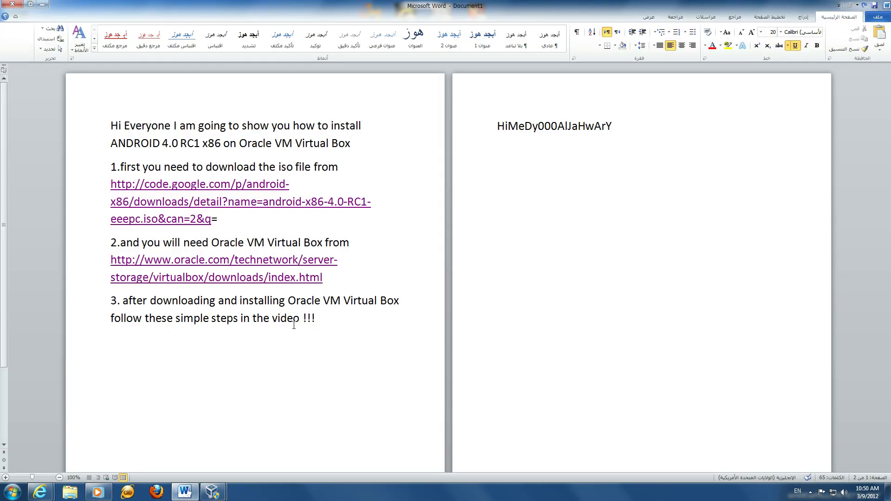
{"action": "key", "text": "Return"}
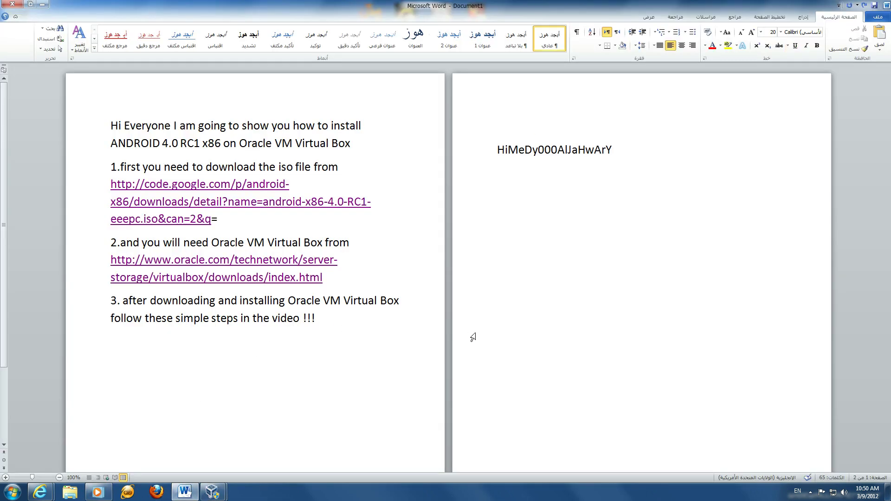
{"action": "type", "text": "Now type yes"}
{"action": "left_click", "coordinate": [41, 5]}
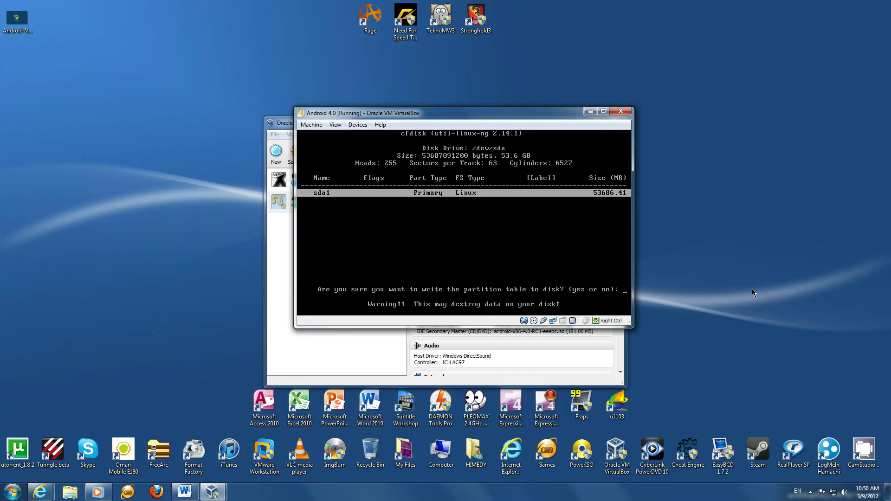
Confirm writing the partition table with yes and quit cfdisk.
{"action": "type", "text": "yes"}
{"action": "key", "text": "Return"}
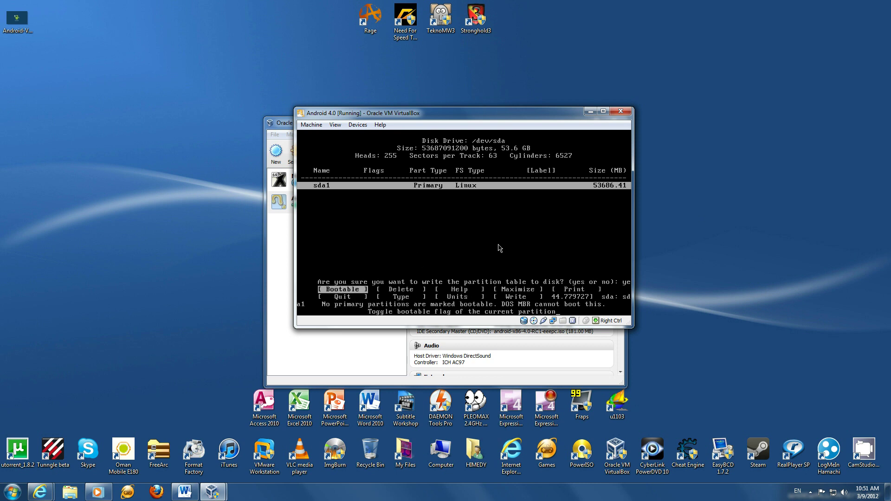
{"action": "key", "text": "Right"}
{"action": "key", "text": "Right"}
{"action": "key", "text": "Right"}
{"action": "key", "text": "Right"}
{"action": "key", "text": "Right"}
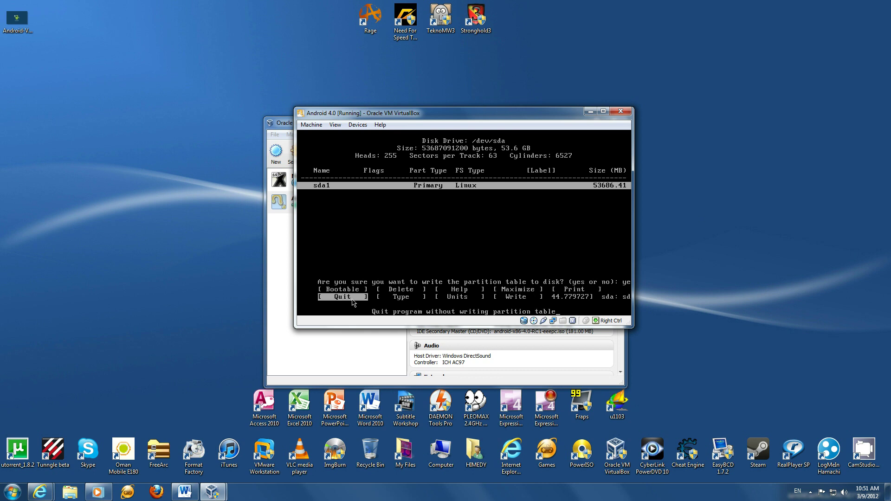
{"action": "key", "text": "Return"}
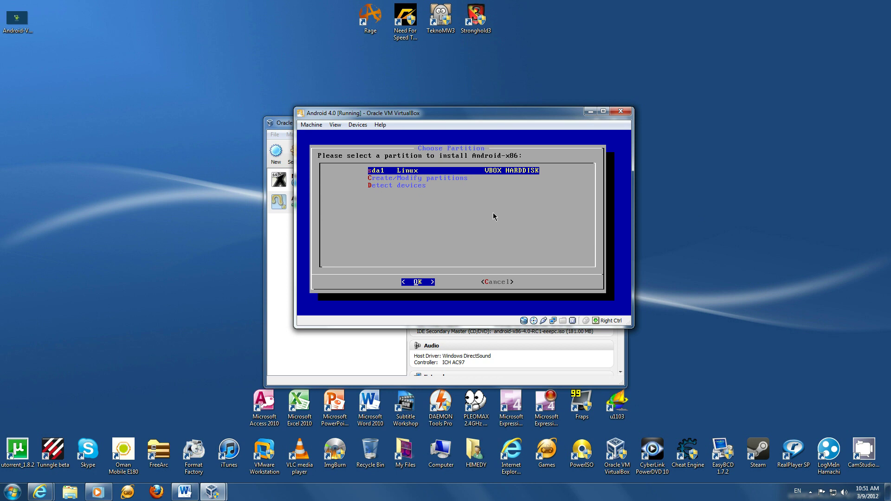
Select sda1 as the installation partition and format it with the ext3 filesystem.
{"action": "key", "text": "Return"}
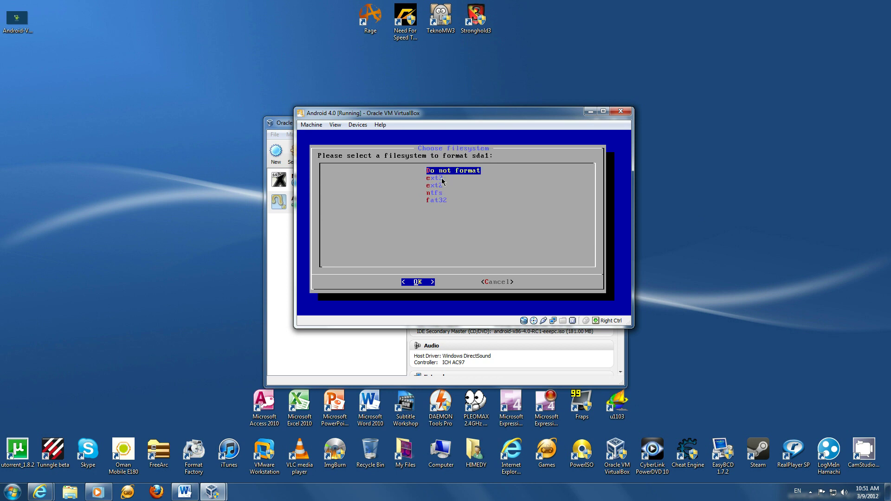
{"action": "key", "text": "Down"}
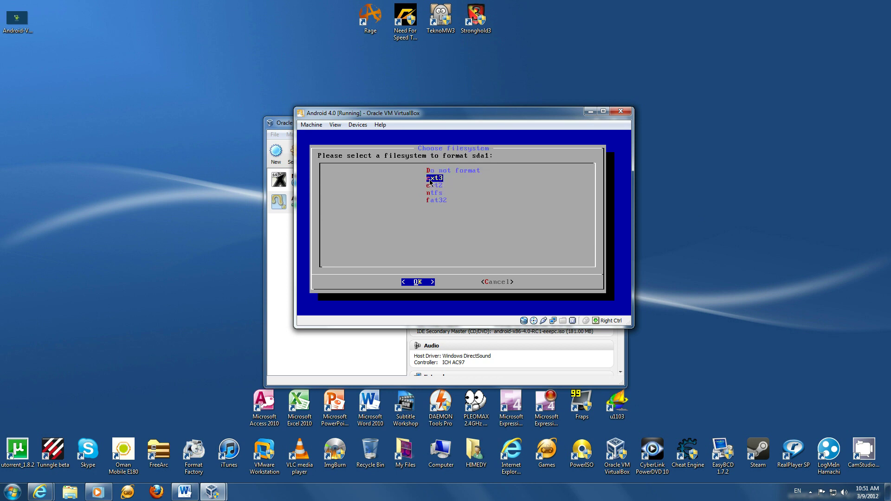
{"action": "key", "text": "Return"}
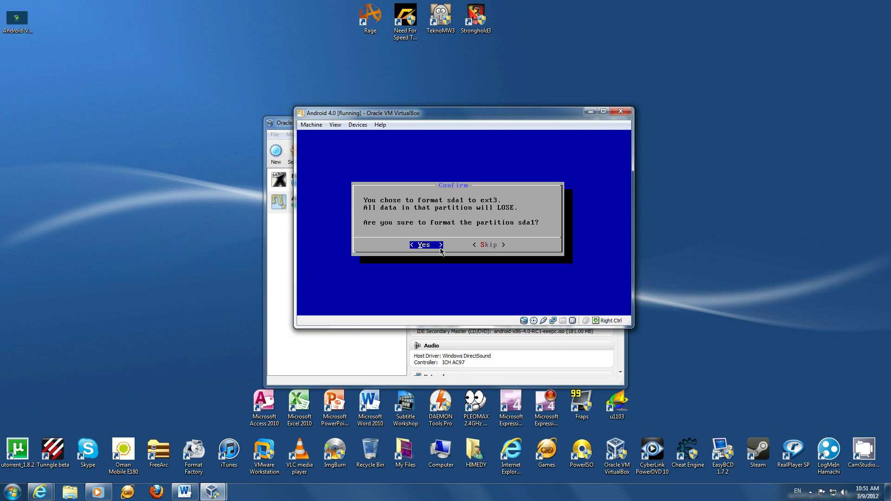
{"action": "key", "text": "Return"}
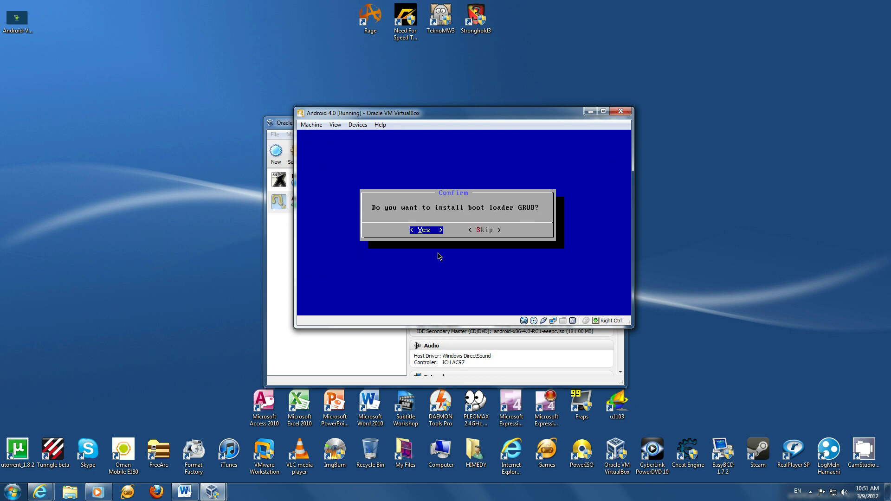
Install the GRUB boot loader and decline installing the /system directory as read-write.
{"action": "key", "text": "Return"}
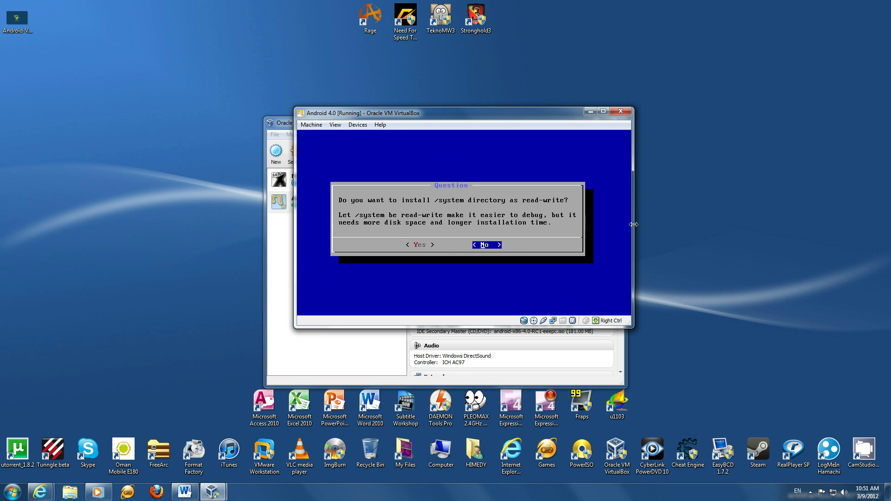
{"action": "key", "text": "Return"}
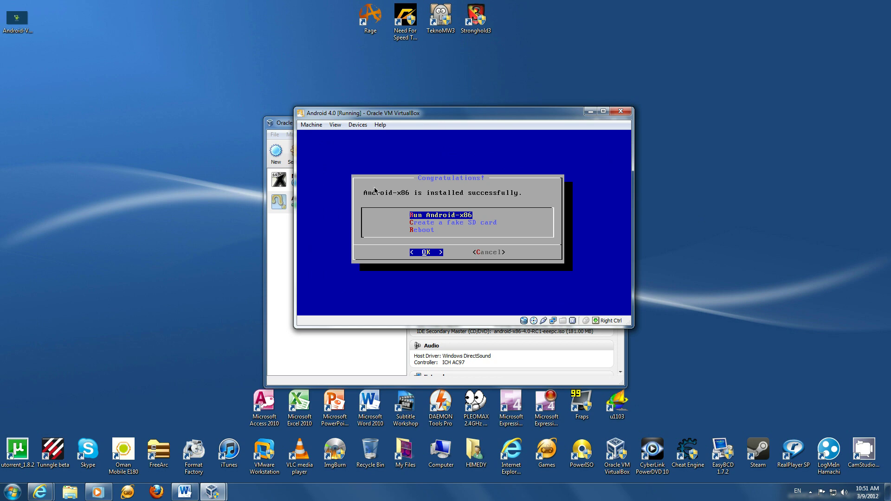
Run Android-x86 and dismiss the colour mode and mouse pointer integration messages.
{"action": "key", "text": "Return"}
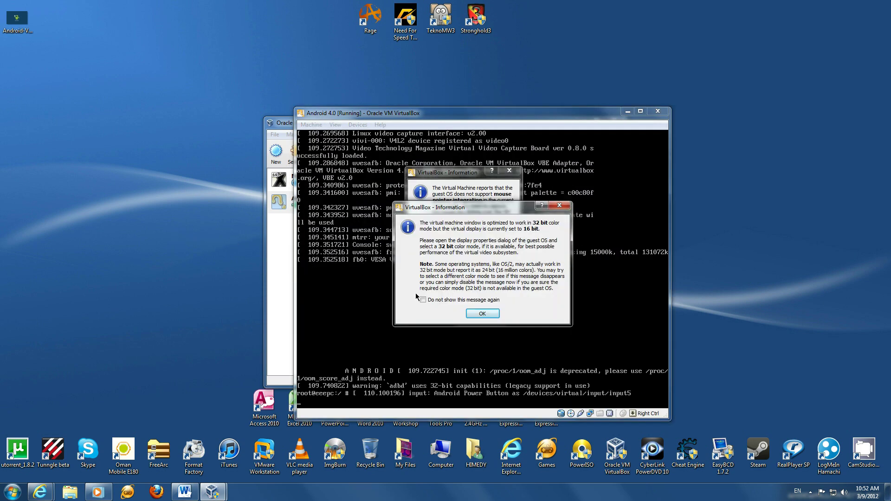
{"action": "left_click", "coordinate": [482, 314]}
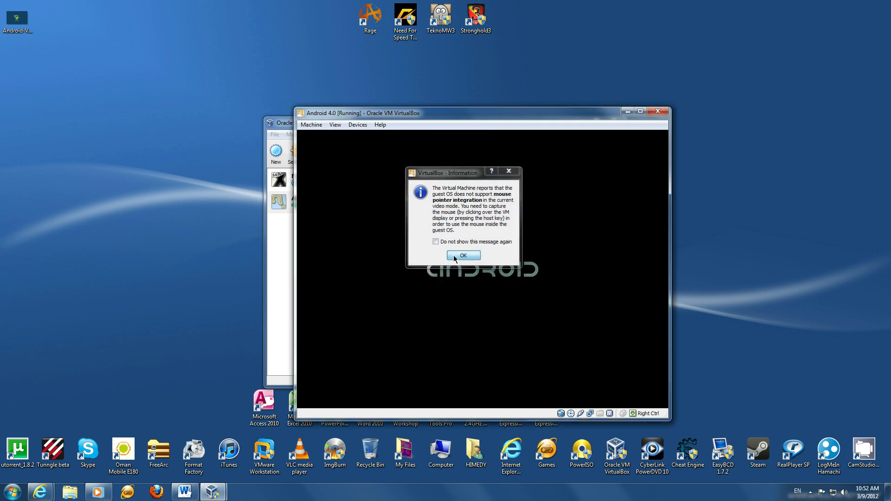
{"action": "left_click", "coordinate": [453, 256]}
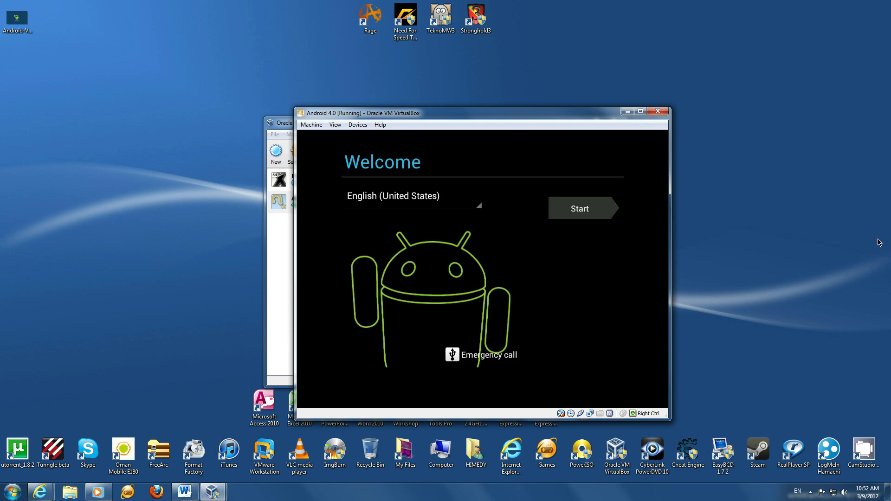
Start the Android setup in English (United States) and enable automatic date & time.
{"action": "key", "text": "Tab"}
{"action": "key", "text": "Tab"}
{"action": "key", "text": "Return"}
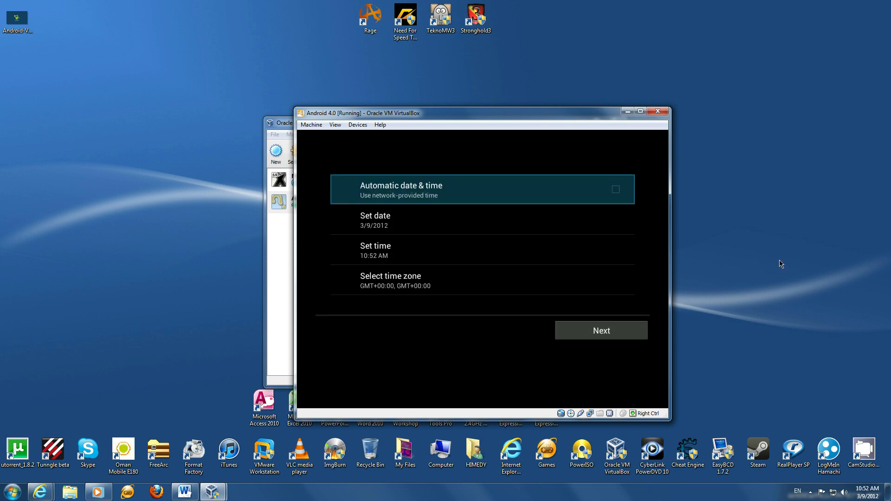
{"action": "key", "text": "Return"}
Set the time zone to Dubai (GMT+4:00) and continue past the date and time settings.
{"action": "key", "text": "Down"}
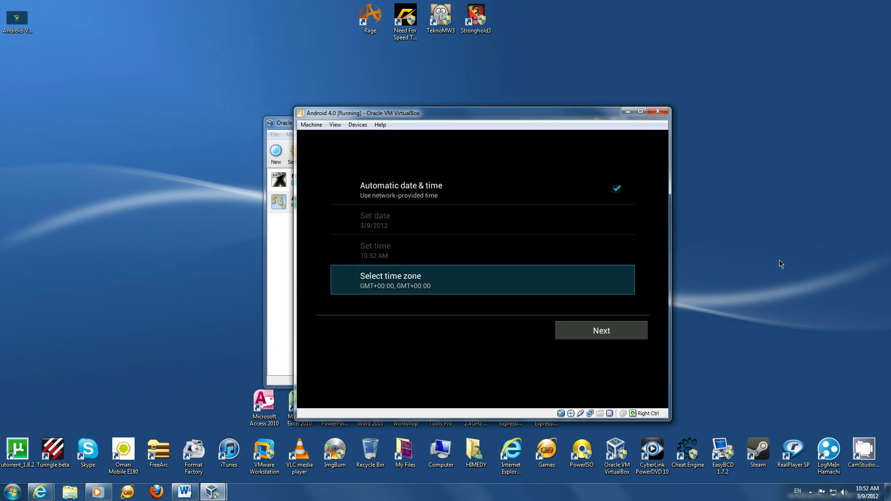
{"action": "key", "text": "Return"}
{"action": "key", "text": "Down"}
{"action": "key", "text": "Down"}
{"action": "key", "text": "Down"}
{"action": "key", "text": "Down"}
{"action": "key", "text": "Down"}
{"action": "key", "text": "Down"}
{"action": "key", "text": "Down"}
{"action": "key", "text": "Down"}
{"action": "key", "text": "Down"}
{"action": "key", "text": "Down"}
{"action": "key", "text": "Down"}
{"action": "key", "text": "Down"}
{"action": "key", "text": "Down"}
{"action": "key", "text": "Down"}
{"action": "key", "text": "Down"}
{"action": "key", "text": "Down"}
{"action": "key", "text": "Down"}
{"action": "key", "text": "Down"}
{"action": "key", "text": "Down"}
{"action": "key", "text": "Down"}
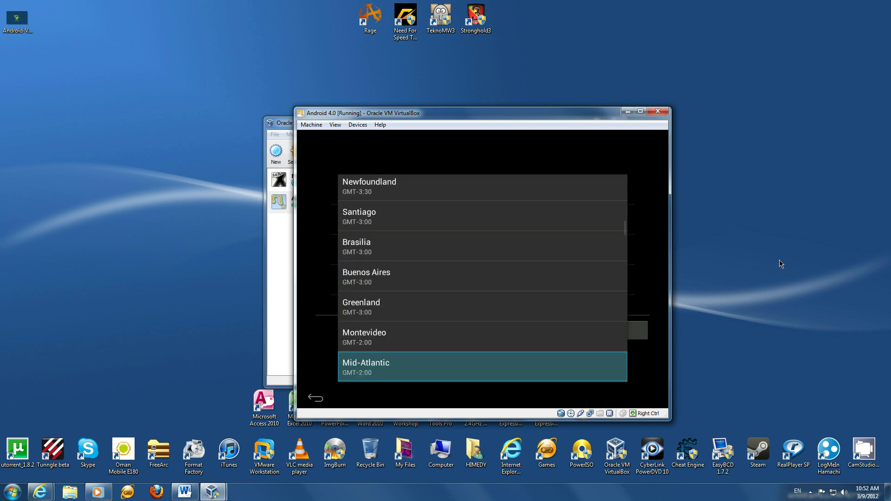
{"action": "key", "text": "Down"}
{"action": "key", "text": "Down"}
{"action": "key", "text": "Down"}
{"action": "key", "text": "Down"}
{"action": "key", "text": "Down"}
{"action": "key", "text": "Down"}
{"action": "key", "text": "Down"}
{"action": "key", "text": "Down"}
{"action": "key", "text": "Down"}
{"action": "key", "text": "Down"}
{"action": "key", "text": "Down"}
{"action": "key", "text": "Down"}
{"action": "key", "text": "Down"}
{"action": "key", "text": "Down"}
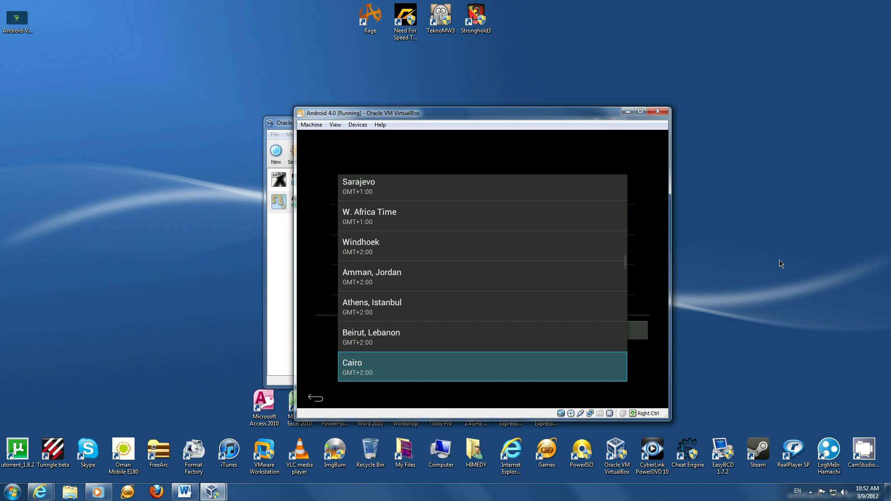
{"action": "key", "text": "Down"}
{"action": "key", "text": "Down"}
{"action": "key", "text": "Down"}
{"action": "key", "text": "Down"}
{"action": "key", "text": "Down"}
{"action": "key", "text": "Down"}
{"action": "key", "text": "Down"}
{"action": "key", "text": "Down"}
{"action": "key", "text": "Down"}
{"action": "key", "text": "Down"}
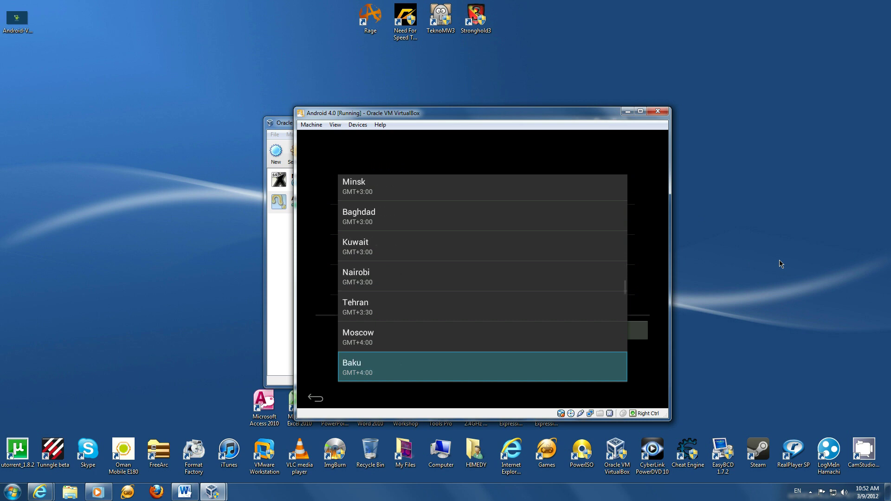
{"action": "key", "text": "Down"}
{"action": "key", "text": "Down"}
{"action": "key", "text": "Down"}
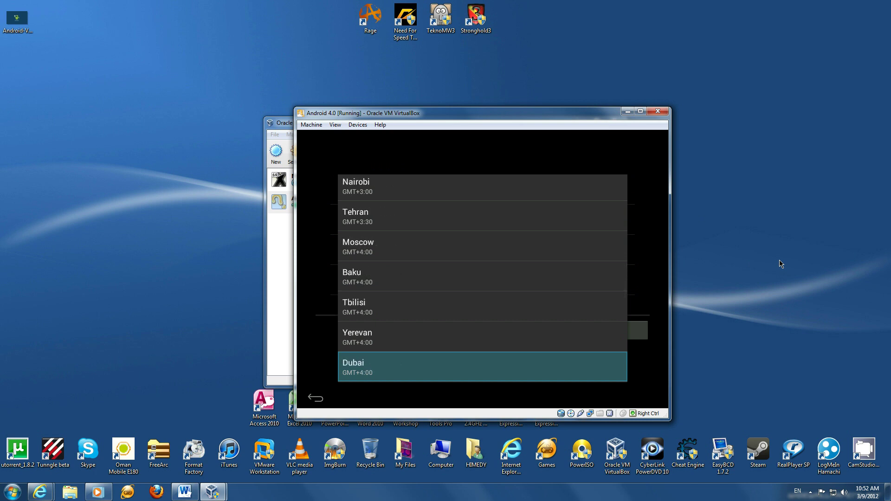
{"action": "key", "text": "Return"}
{"action": "key", "text": "Down"}
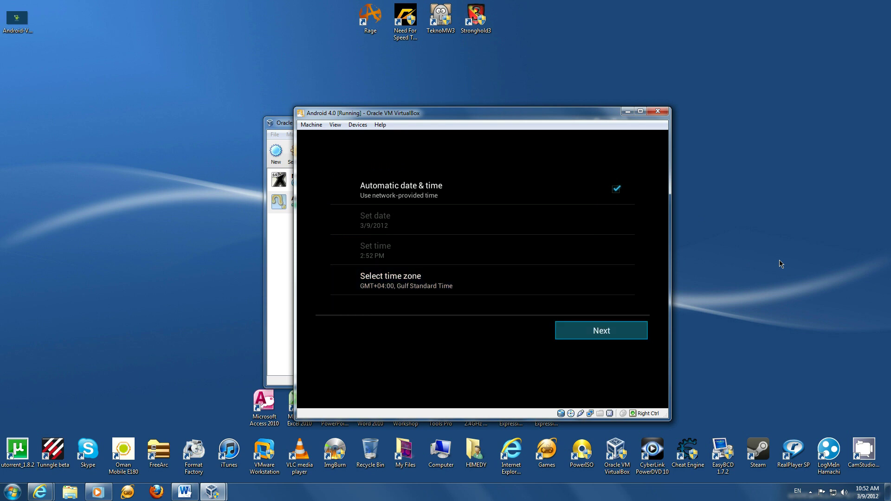
{"action": "key", "text": "Return"}
Skip adding a Google account and continue with both Google location options left enabled.
{"action": "key", "text": "Down"}
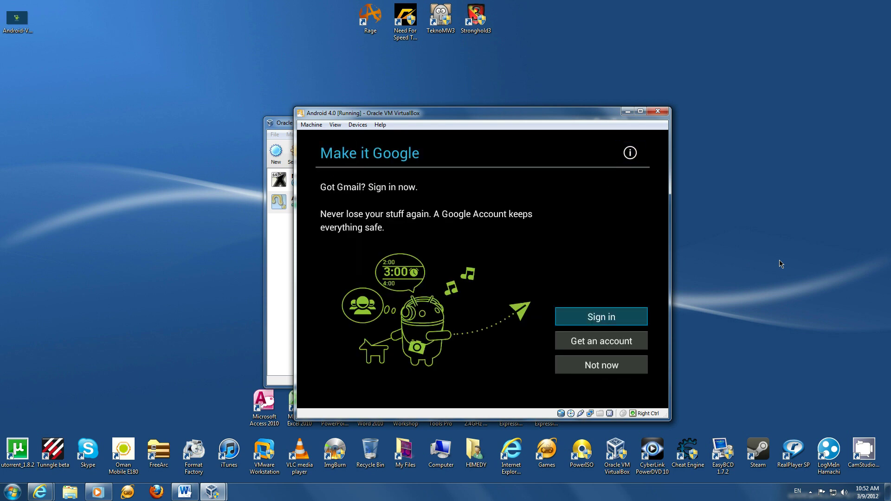
{"action": "key", "text": "Up"}
{"action": "key", "text": "Down"}
{"action": "key", "text": "Down"}
{"action": "key", "text": "Down"}
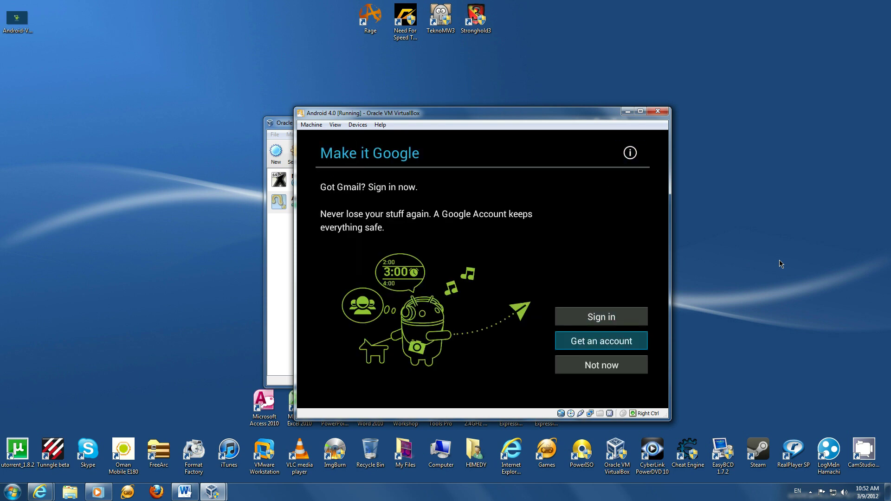
{"action": "key", "text": "Return"}
{"action": "key", "text": "Down"}
{"action": "key", "text": "Down"}
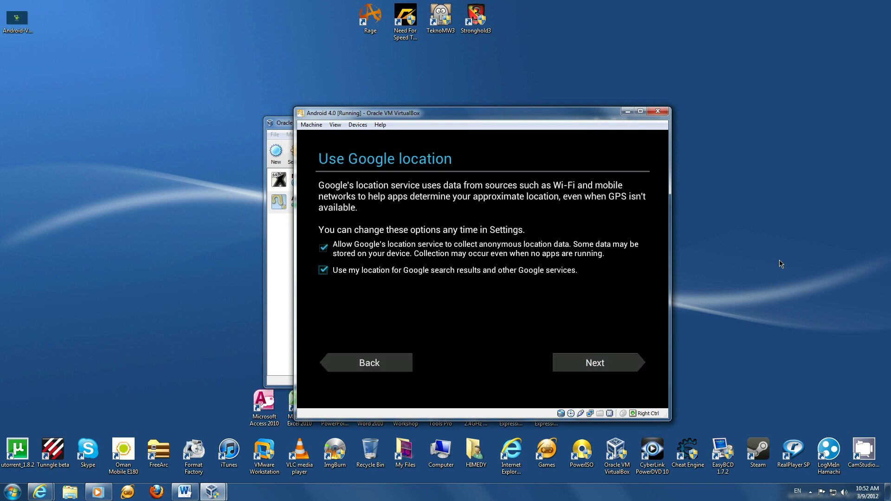
{"action": "key", "text": "Right"}
{"action": "key", "text": "Return"}
Enter the phone owner's first and last name and continue the setup.
{"action": "type", "text": "HIMEDY"}
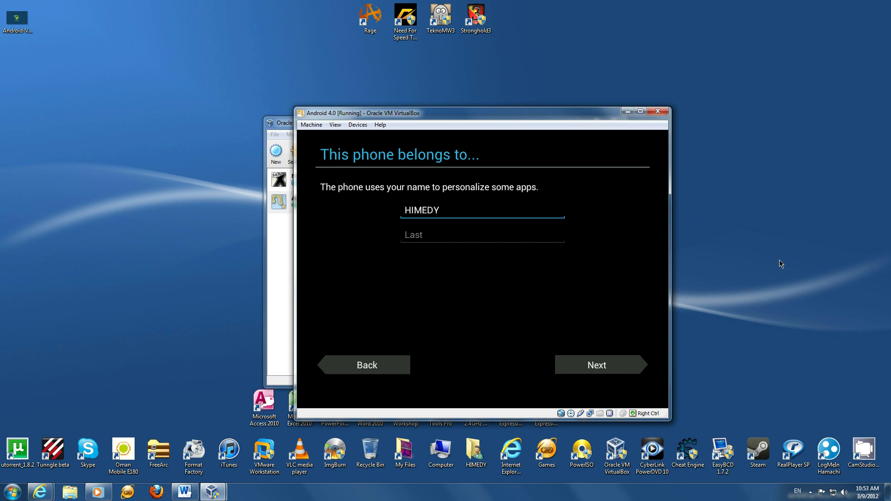
{"action": "key", "text": "Tab"}
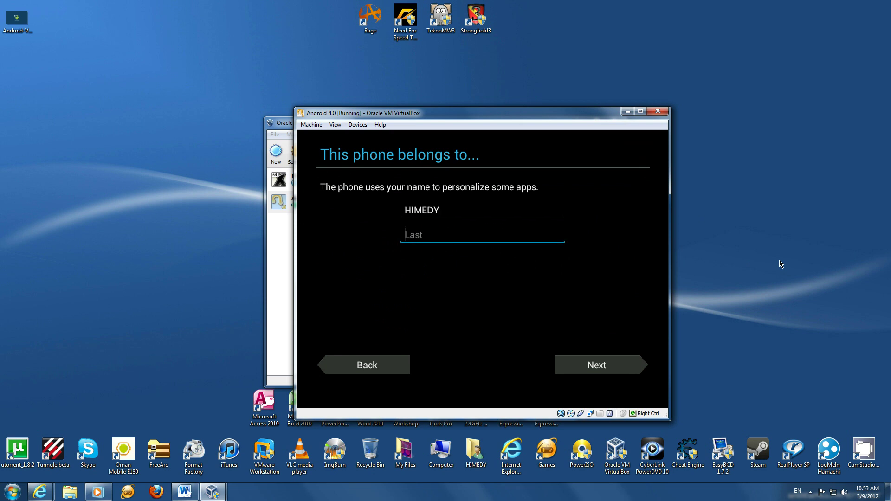
{"action": "type", "text": "ALJAHWARY"}
{"action": "key", "text": "Tab"}
{"action": "key", "text": "Tab"}
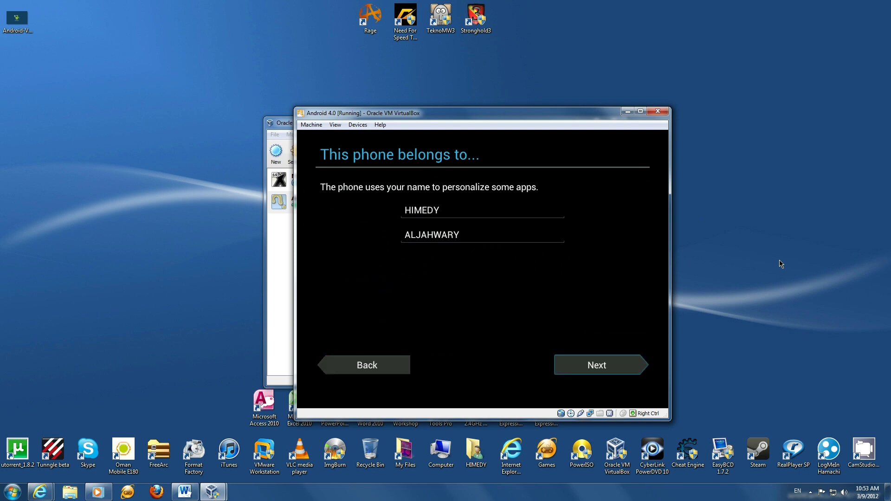
{"action": "key", "text": "Return"}
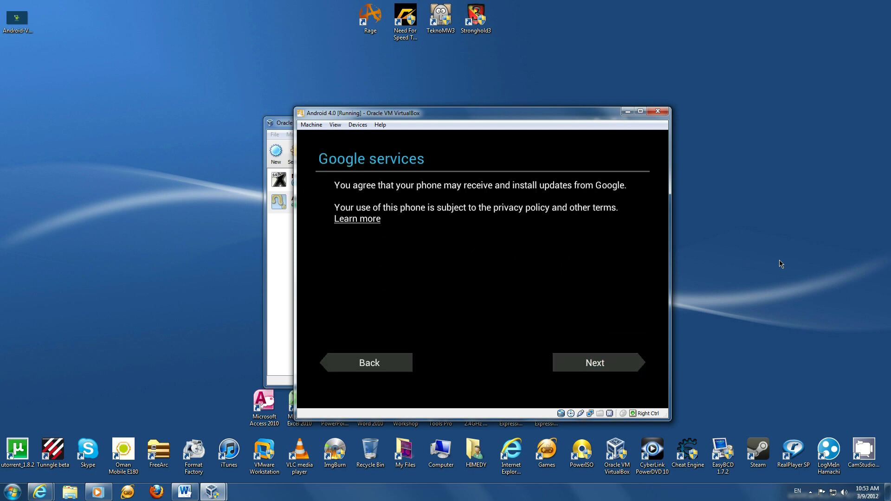
Accept the Google services terms and finish the Android setup.
{"action": "key", "text": "Tab"}
{"action": "key", "text": "Tab"}
{"action": "key", "text": "Return"}
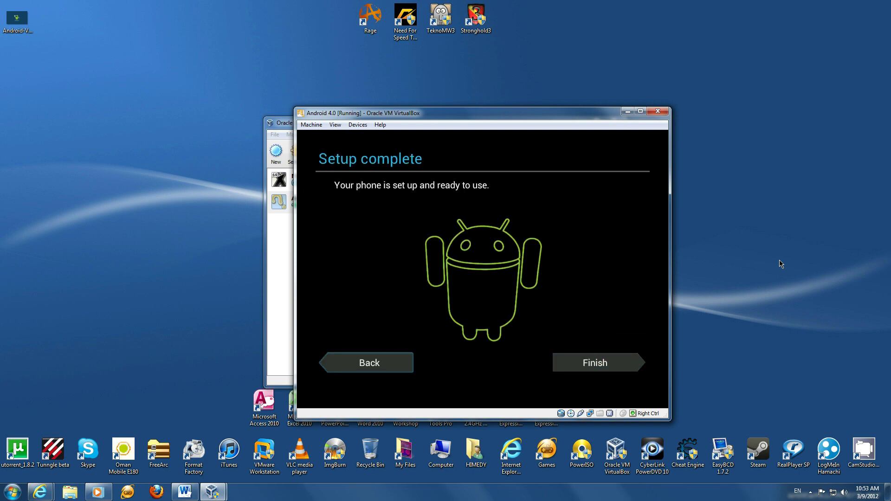
{"action": "key", "text": "Tab"}
{"action": "key", "text": "Return"}
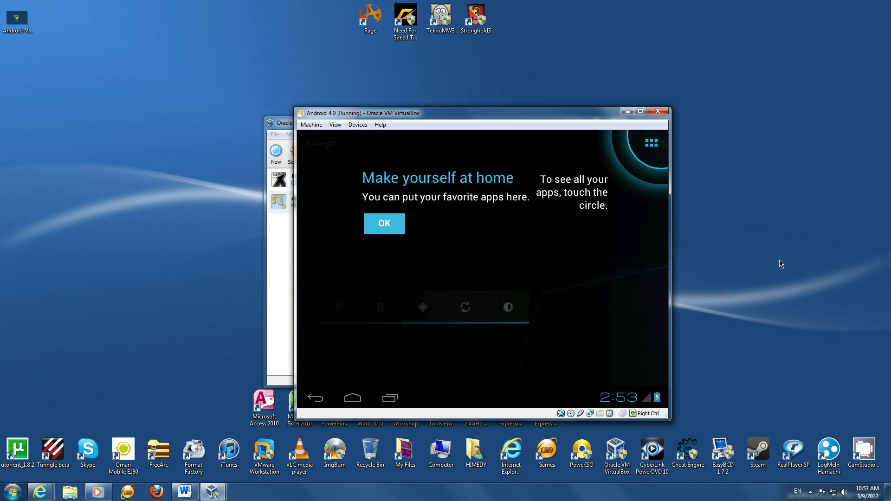
Open the app list and view the Calendar app without adding an account, returning to the app list.
{"action": "key", "text": "Return"}
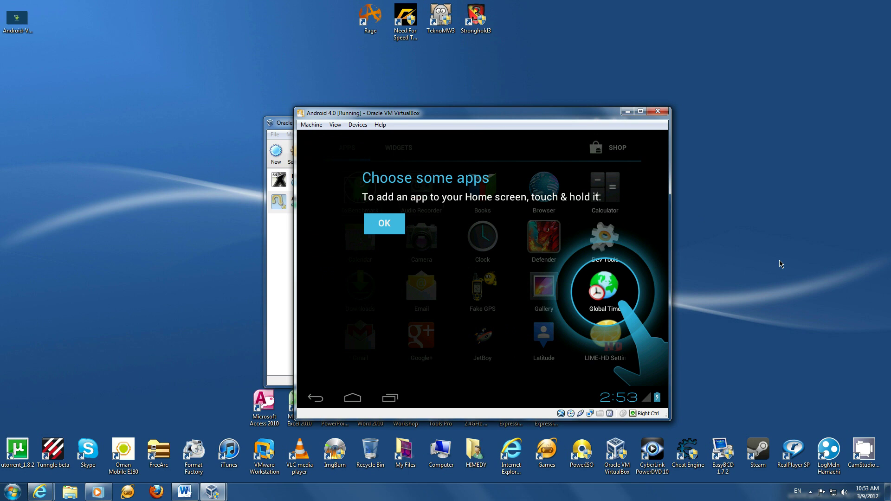
{"action": "key", "text": "Return"}
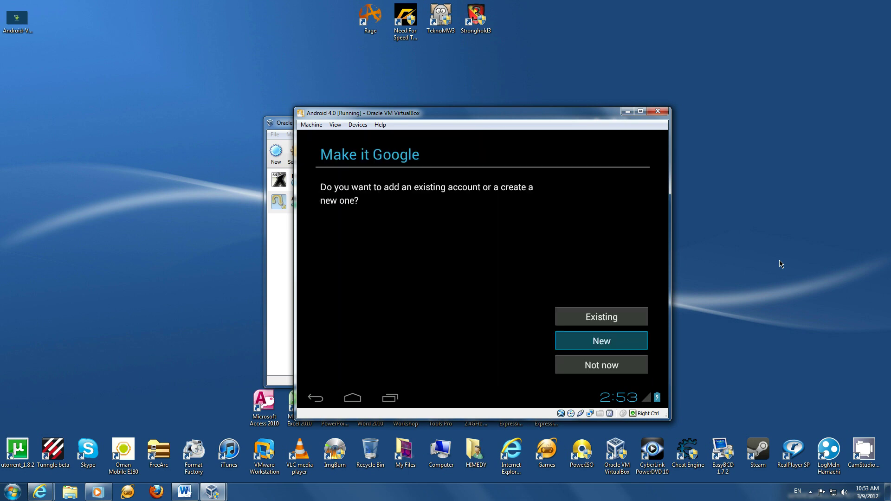
{"action": "key", "text": "Escape"}
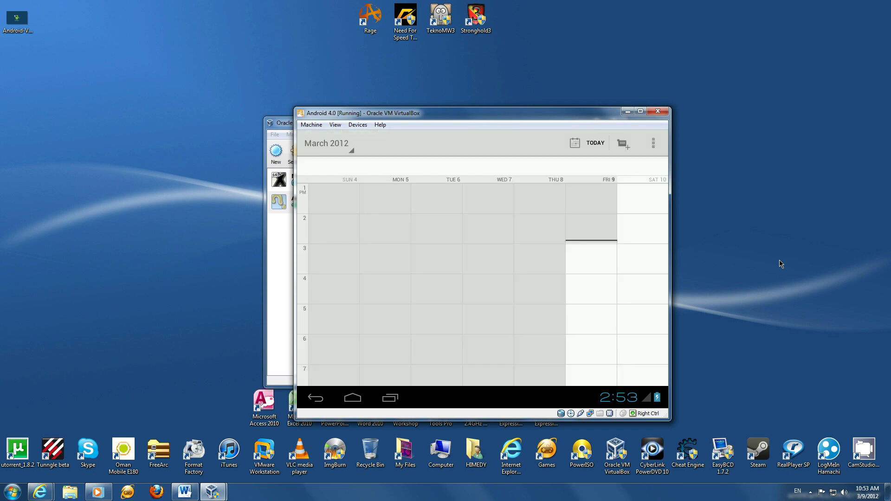
{"action": "key", "text": "Escape"}
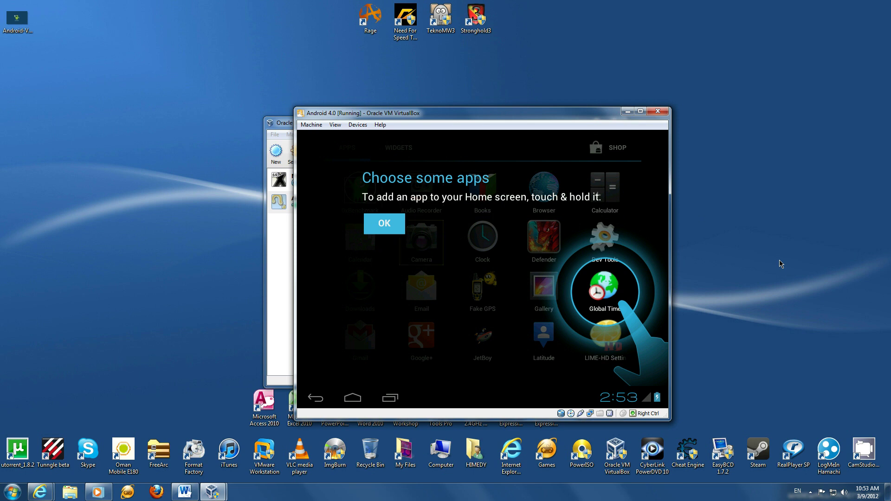
Launch the Camera app to view it and go back to the Android home screen.
{"action": "key", "text": "Return"}
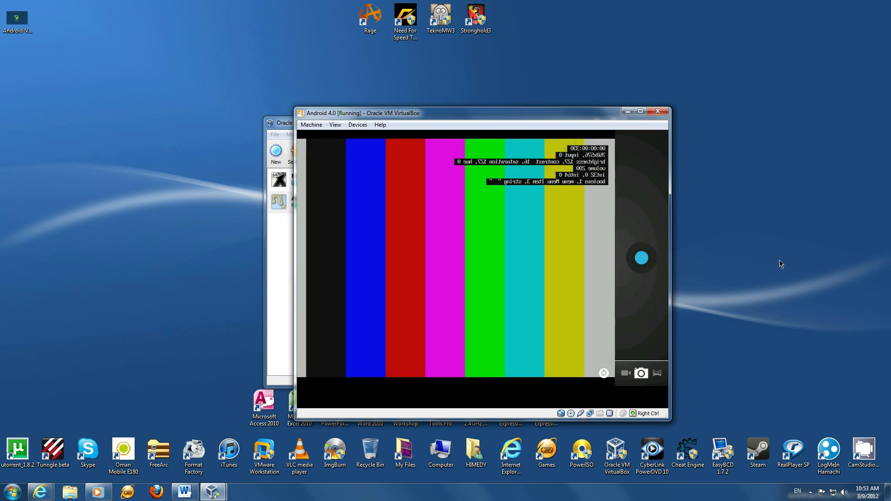
{"action": "key", "text": "Escape"}
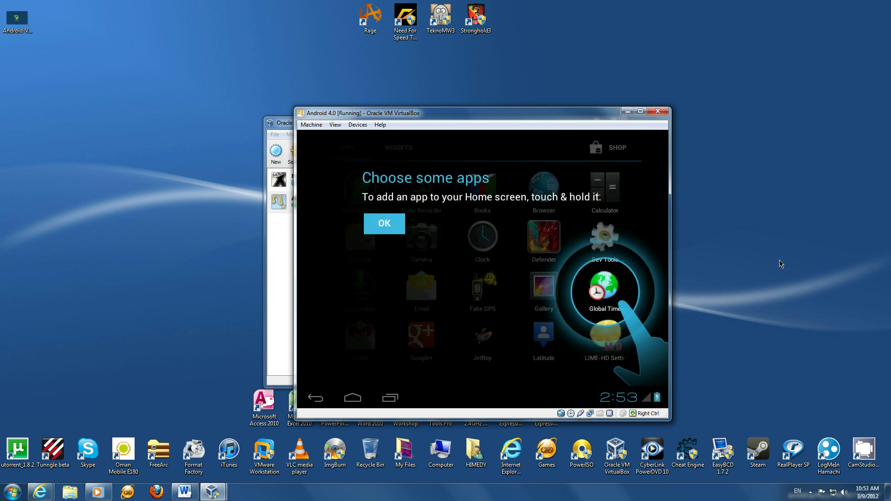
{"action": "key", "text": "Escape"}
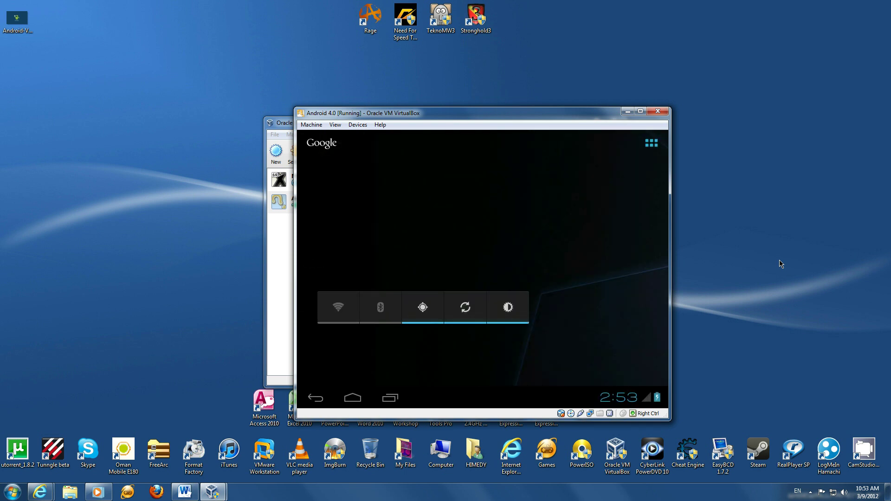
Browse the Android home screens to the page containing the Camera shortcut.
{"action": "key", "text": "Left"}
{"action": "key", "text": "Right"}
{"action": "key", "text": "Down"}
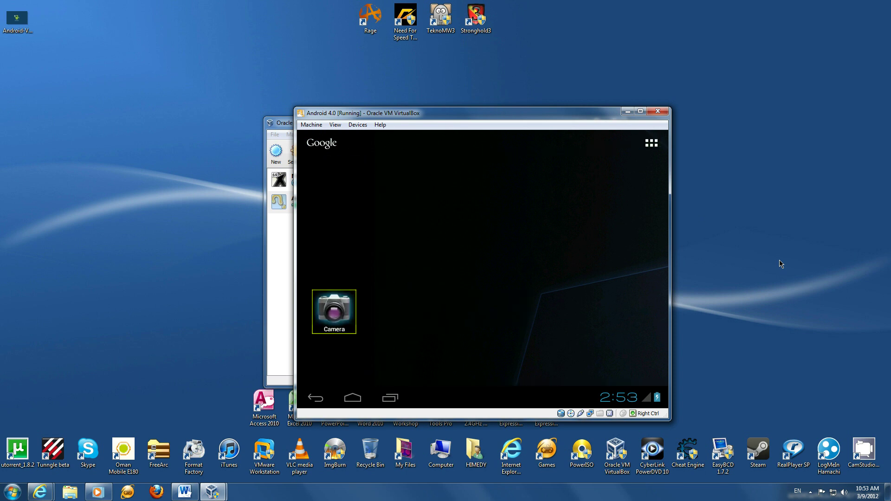
{"action": "key", "text": "Right"}
{"action": "key", "text": "Left"}
Switch to Microsoft Word, replace the line "Now type yes" with "Enjoy", and minimize the document.
{"action": "left_click", "coordinate": [185, 492]}
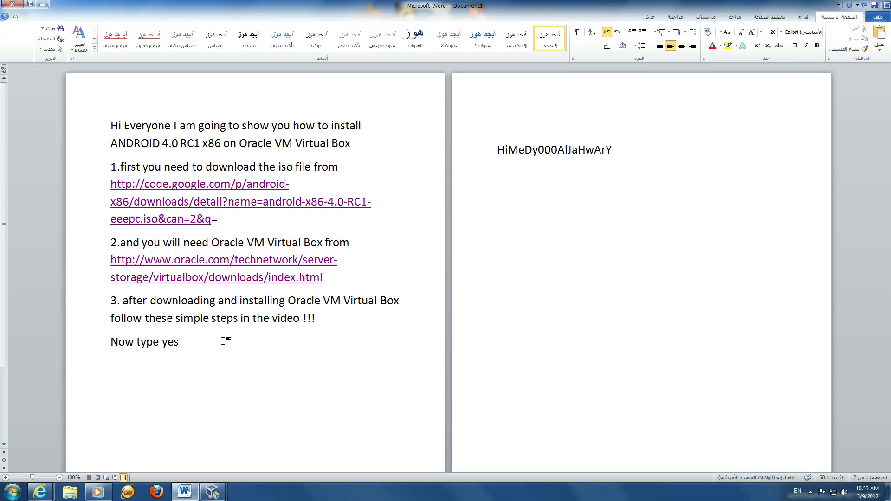
{"action": "key", "text": "Return"}
{"action": "type", "text": "En"}
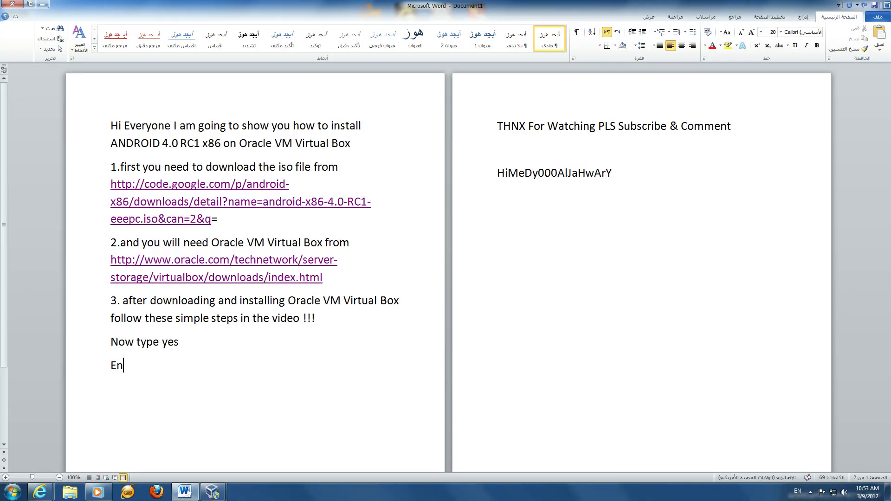
{"action": "type", "text": "joy"}
{"action": "left_click_drag", "start_coordinate": [196, 341], "coordinate": [111, 342]}
{"action": "key", "text": "Delete"}
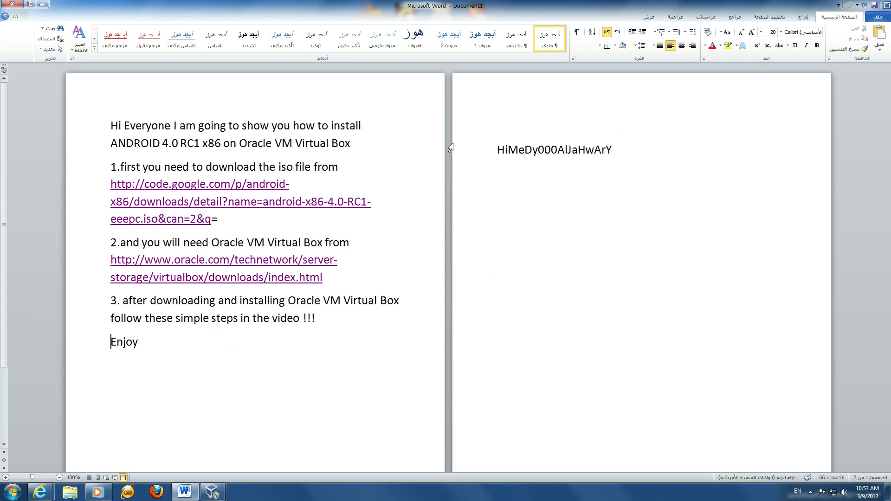
{"action": "left_click", "coordinate": [42, 5]}
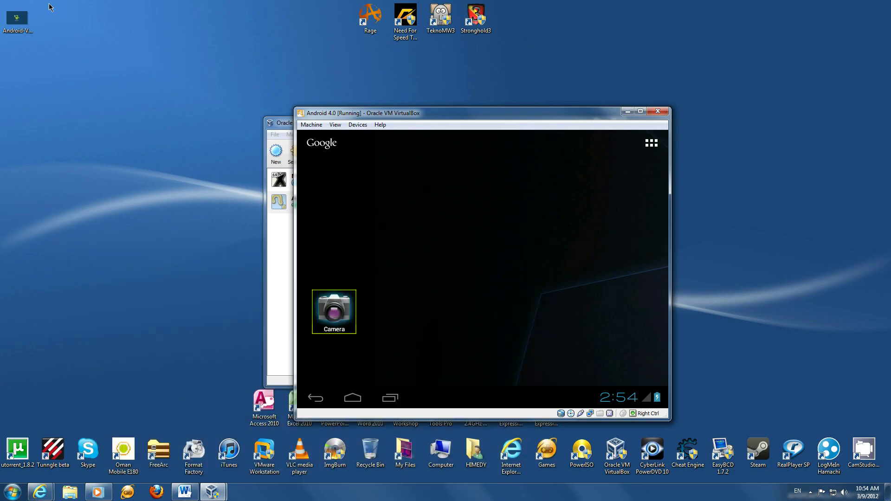
Close the Android 4.0 virtual machine with its machine state saved, and exit Oracle VM VirtualBox Manager.
{"action": "left_click", "coordinate": [657, 112]}
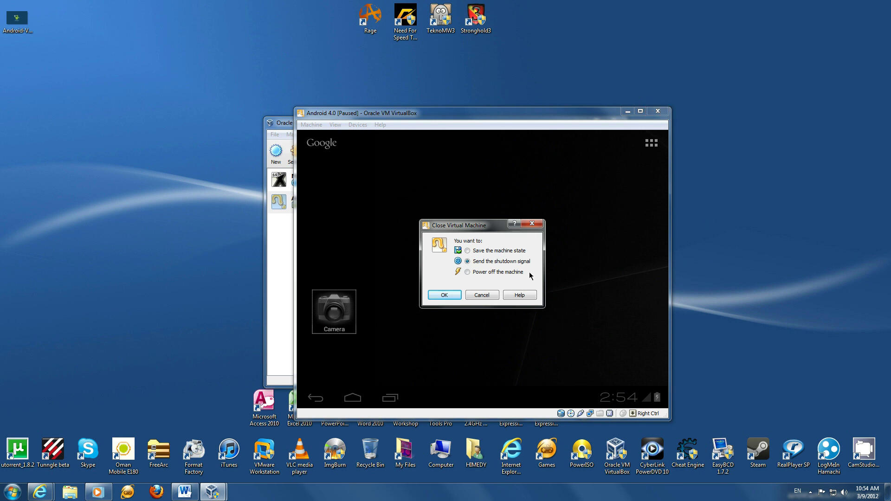
{"action": "left_click", "coordinate": [467, 251]}
{"action": "left_click", "coordinate": [444, 295]}
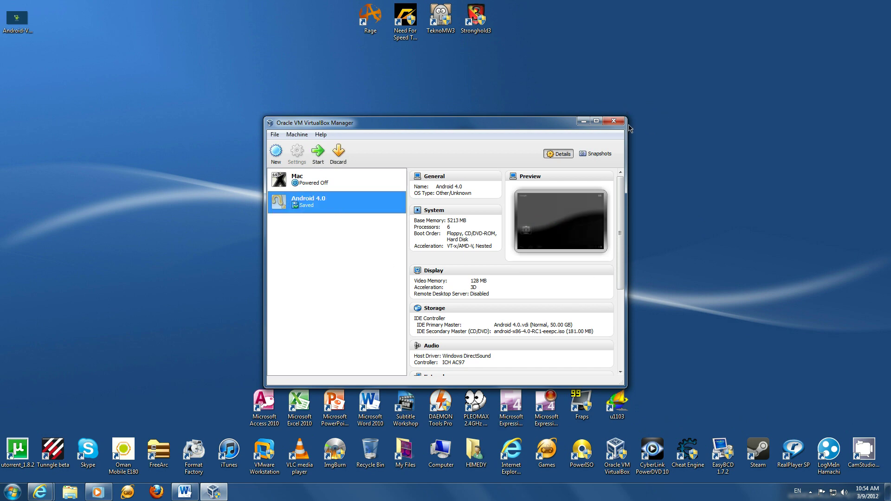
{"action": "left_click", "coordinate": [614, 121]}
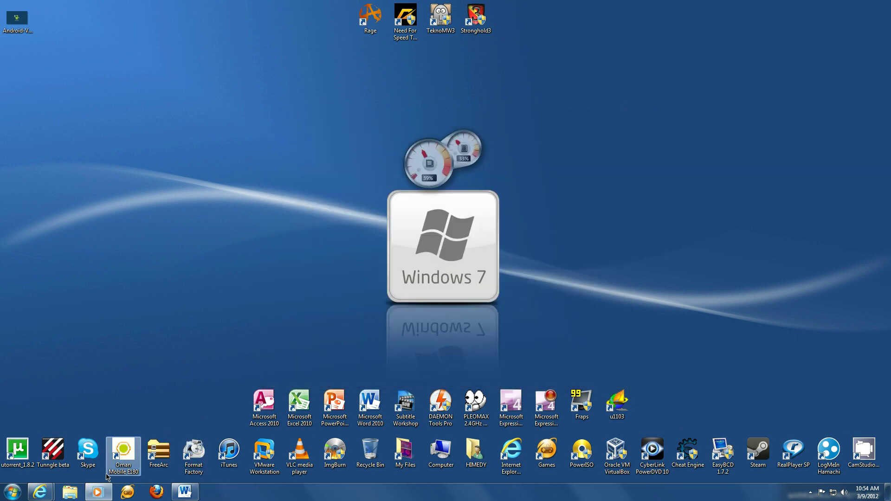